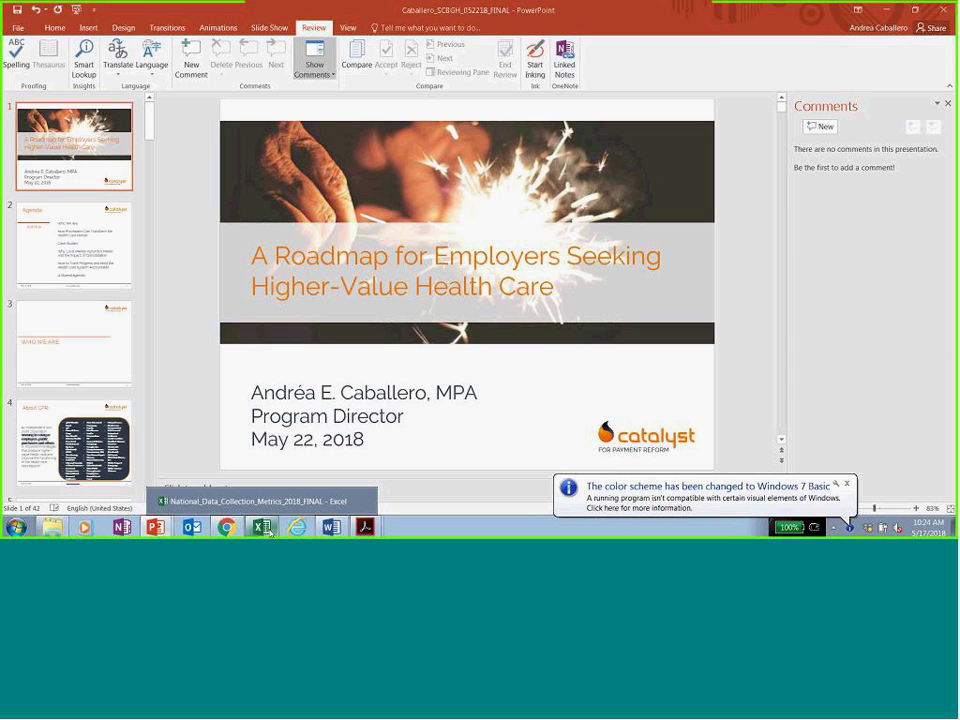
Bring the National_Data_Collection_Metrics_2018_FINAL workbook to the front in Excel
{"action": "left_click", "coordinate": [261, 527]}
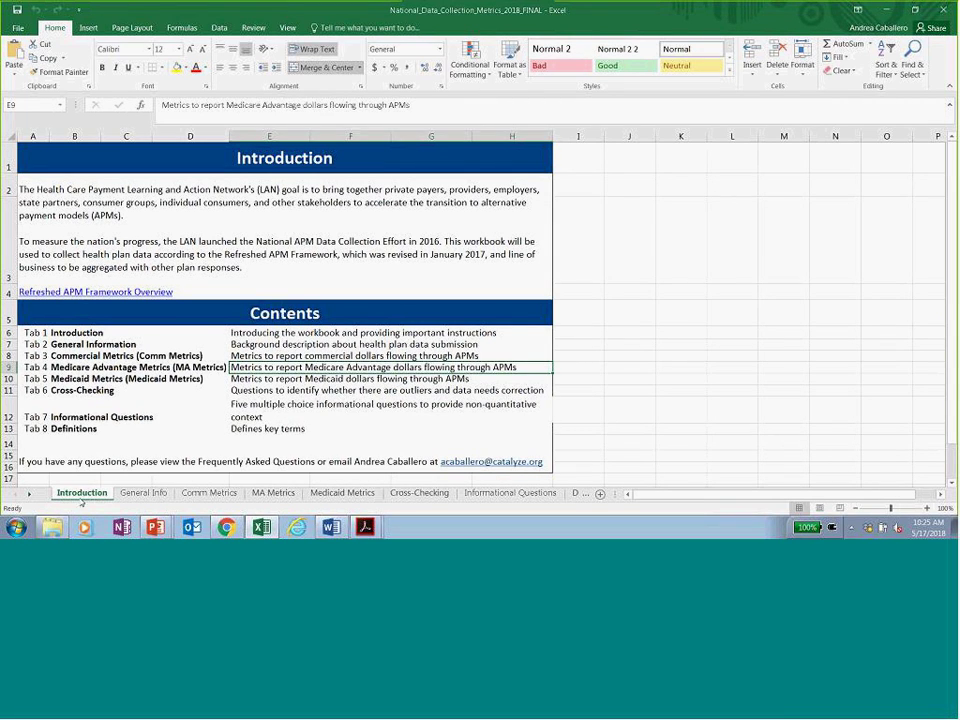
View the General Info, Comm Metrics, MA, Medicaid, Cross-Checking, Informational Questions and Definitions sheets, ending on Comm Metrics
{"action": "left_click", "coordinate": [125, 494]}
{"action": "left_click", "coordinate": [205, 494]}
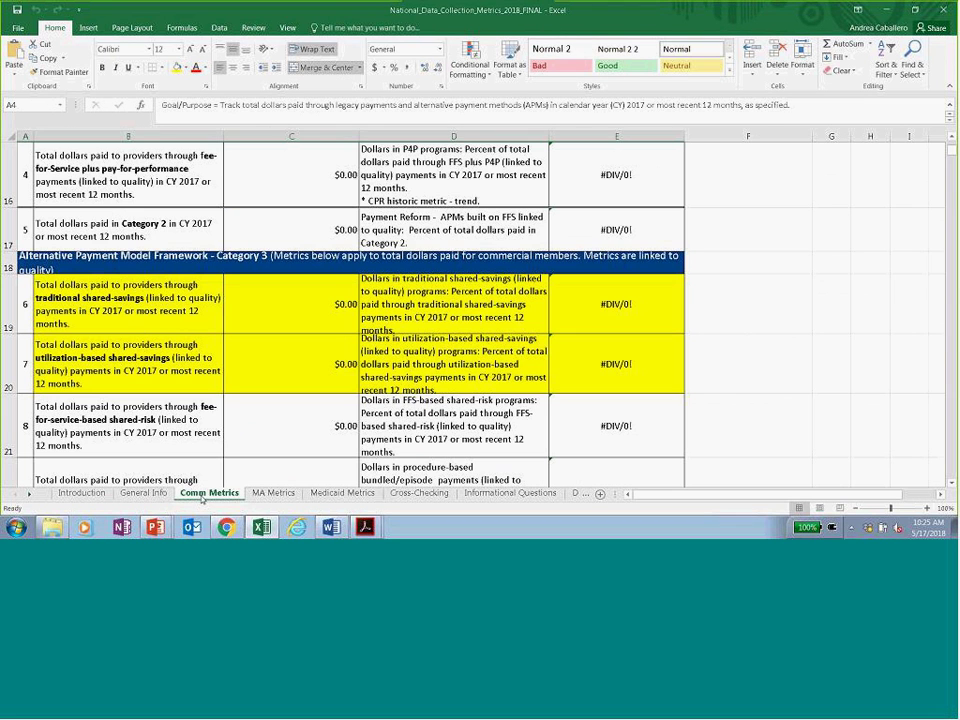
{"action": "left_click", "coordinate": [287, 495]}
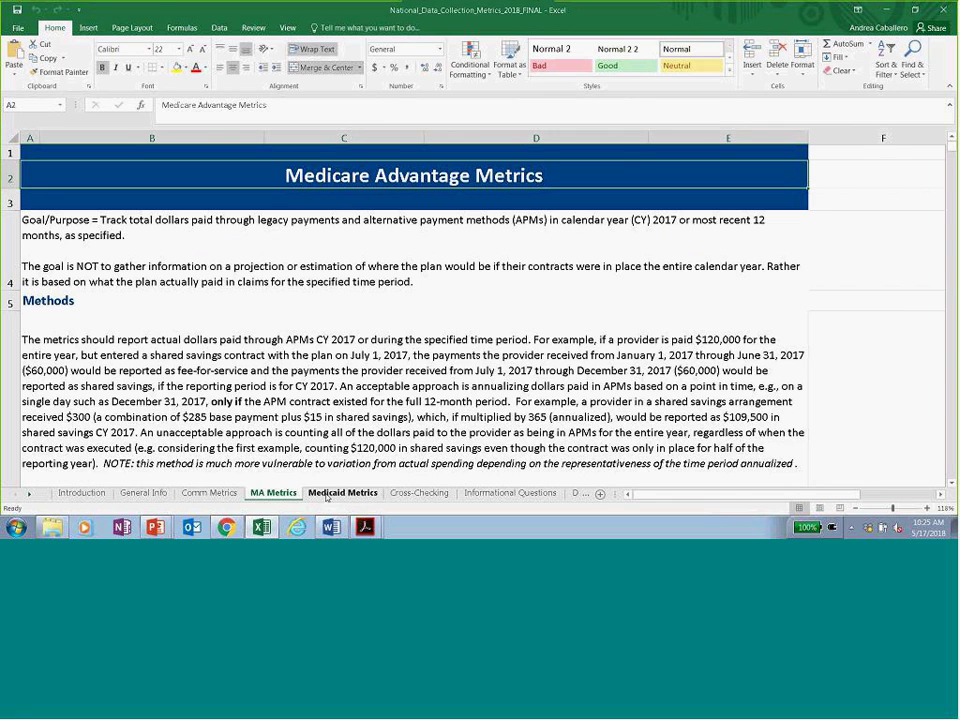
{"action": "left_click", "coordinate": [326, 494]}
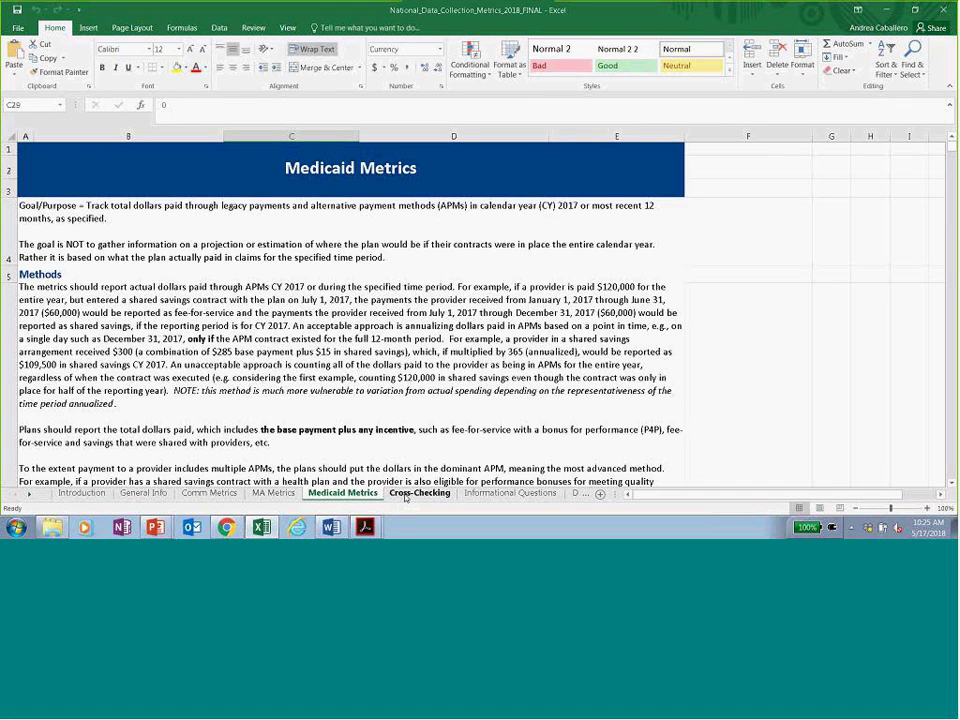
{"action": "left_click", "coordinate": [406, 495]}
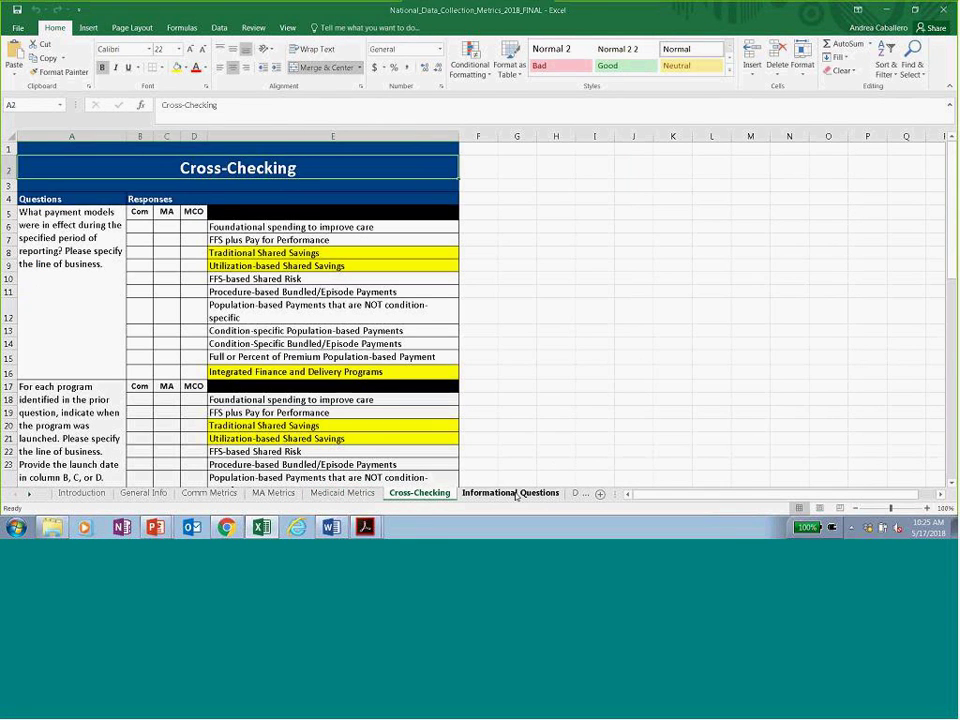
{"action": "left_click", "coordinate": [516, 495]}
{"action": "left_click", "coordinate": [575, 494]}
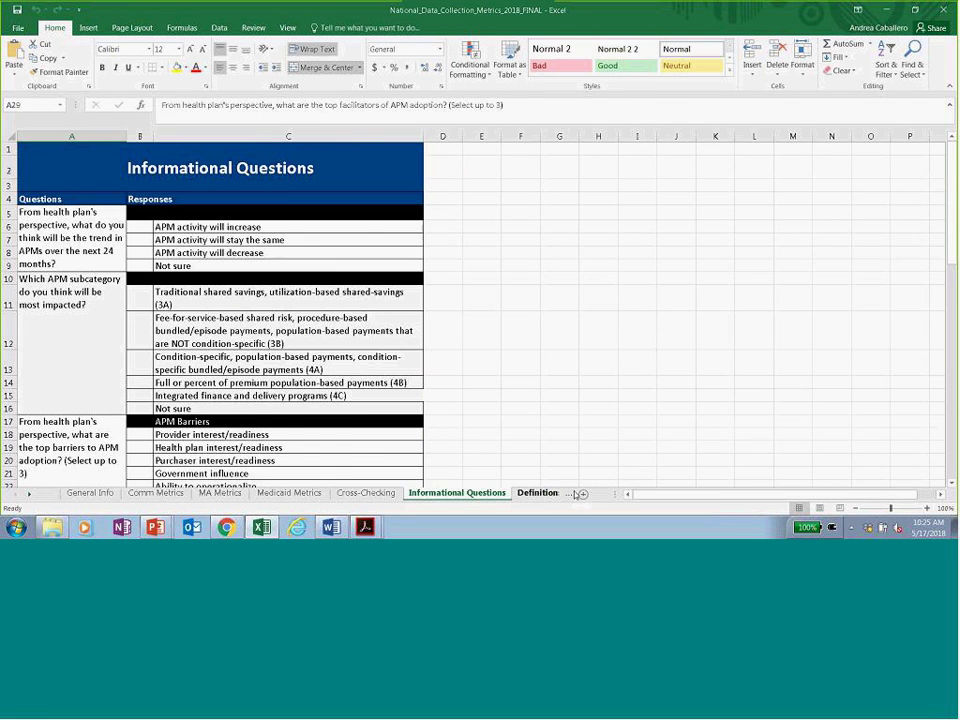
{"action": "left_click", "coordinate": [575, 494]}
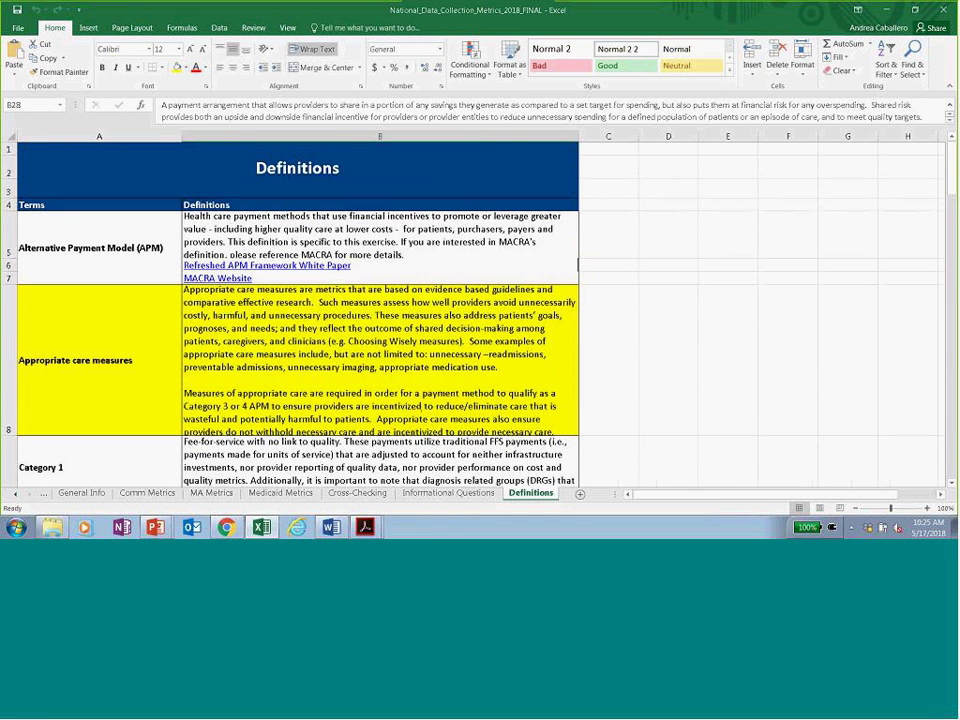
{"action": "left_click", "coordinate": [148, 493]}
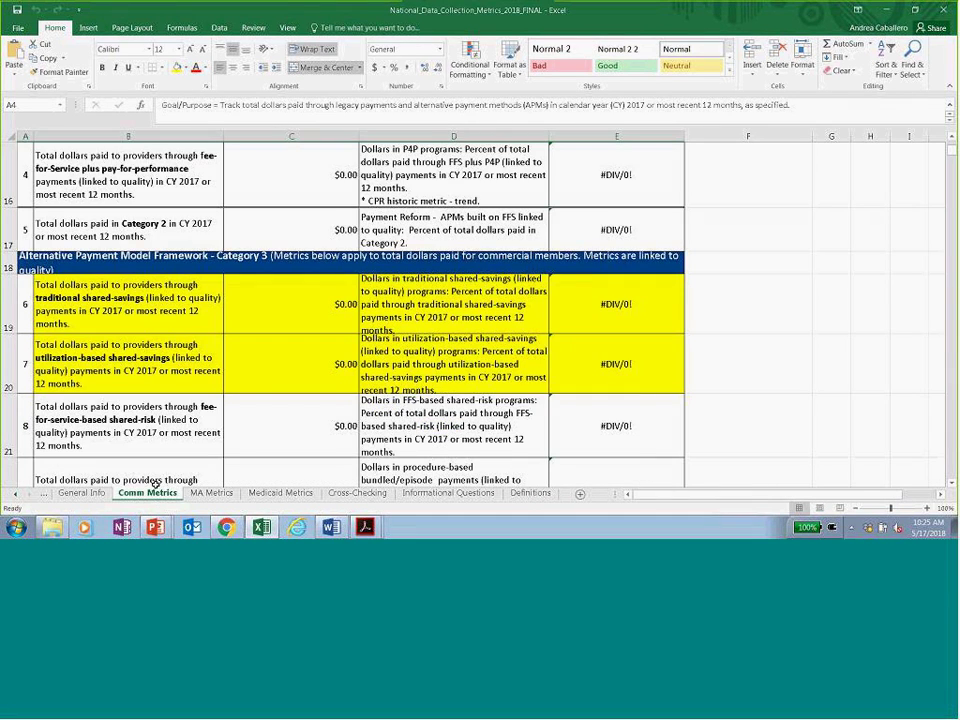
{"action": "scroll", "coordinate": [130, 300], "scroll_direction": "up", "scroll_amount": 5}
{"action": "scroll", "coordinate": [128, 266], "scroll_direction": "down", "scroll_amount": 2}
{"action": "scroll", "coordinate": [128, 266], "scroll_direction": "down", "scroll_amount": 3}
{"action": "scroll", "coordinate": [172, 330], "scroll_direction": "up", "scroll_amount": 5}
{"action": "scroll", "coordinate": [172, 330], "scroll_direction": "down", "scroll_amount": 5}
{"action": "scroll", "coordinate": [172, 330], "scroll_direction": "up", "scroll_amount": 5}
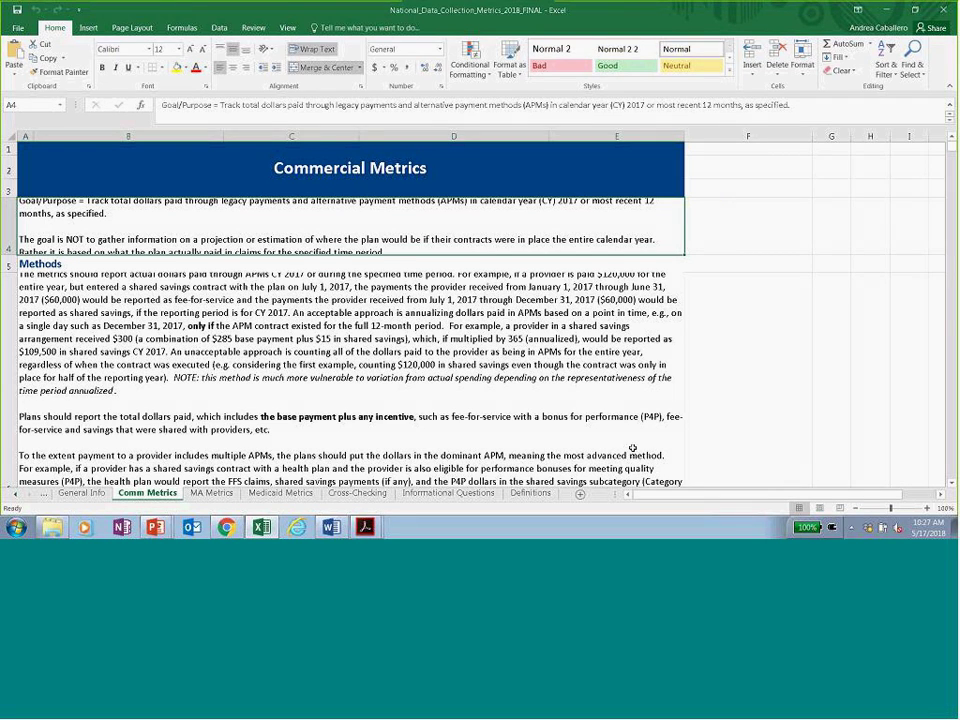
{"action": "scroll", "coordinate": [296, 419], "scroll_direction": "down", "scroll_amount": 1}
{"action": "scroll", "coordinate": [296, 419], "scroll_direction": "down", "scroll_amount": 5}
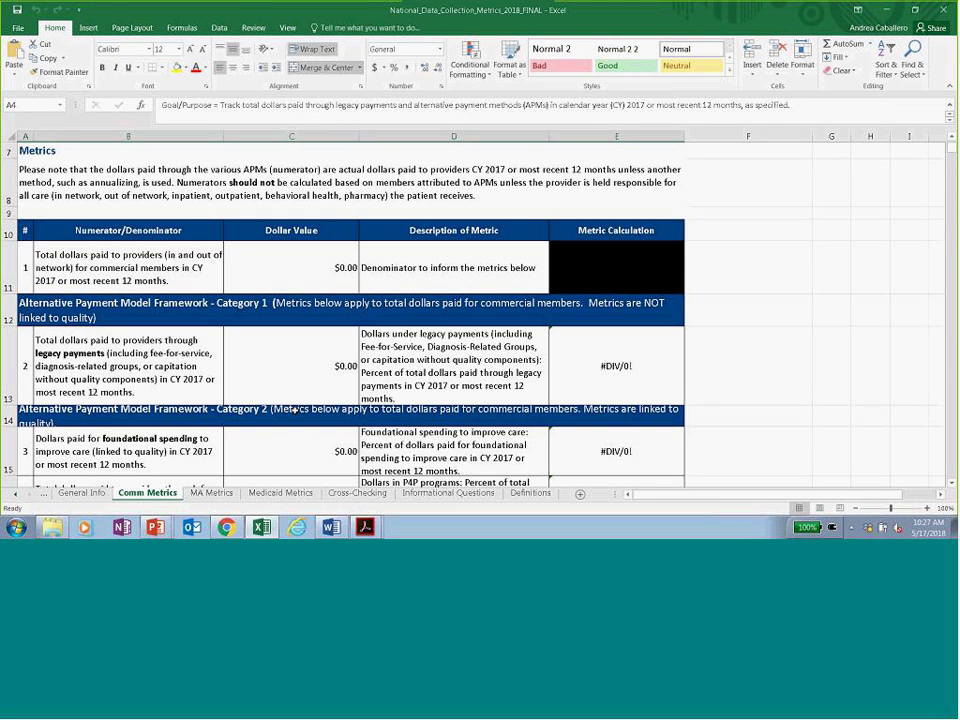
{"action": "scroll", "coordinate": [420, 423], "scroll_direction": "up", "scroll_amount": 6}
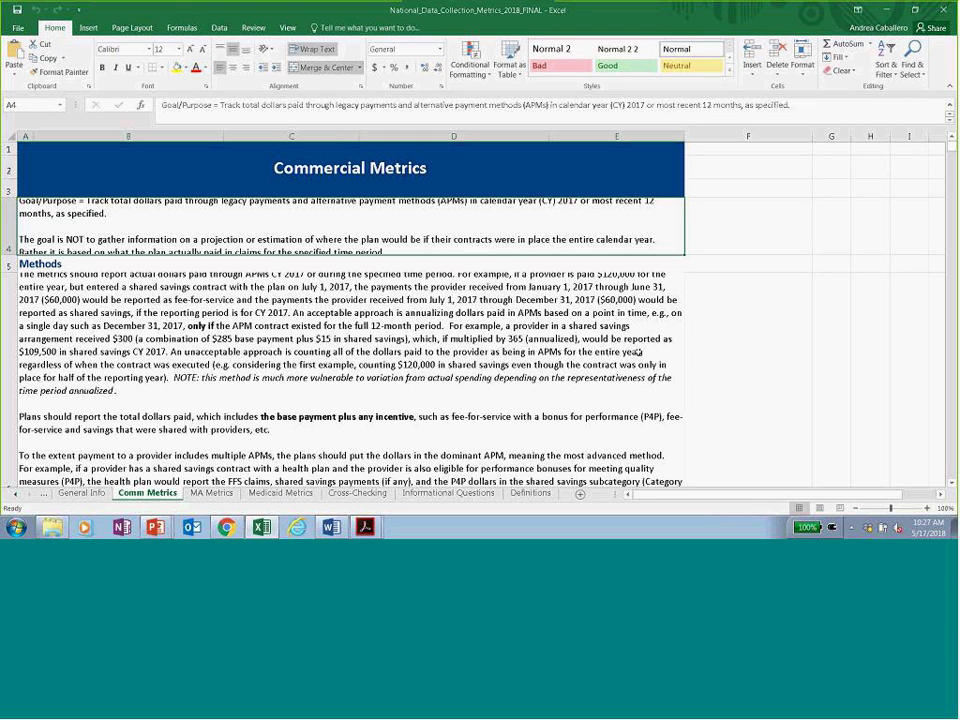
{"action": "left_click", "coordinate": [228, 533]}
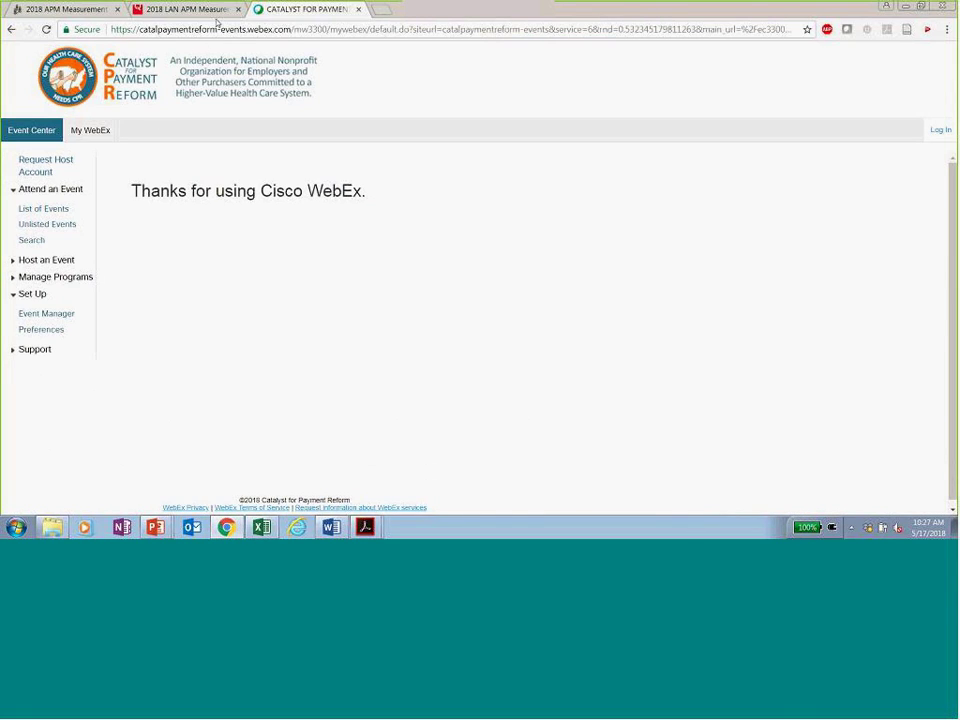
Switch to the 2018 LAN APM Measurement tab showing the survey overview
{"action": "left_click", "coordinate": [185, 10]}
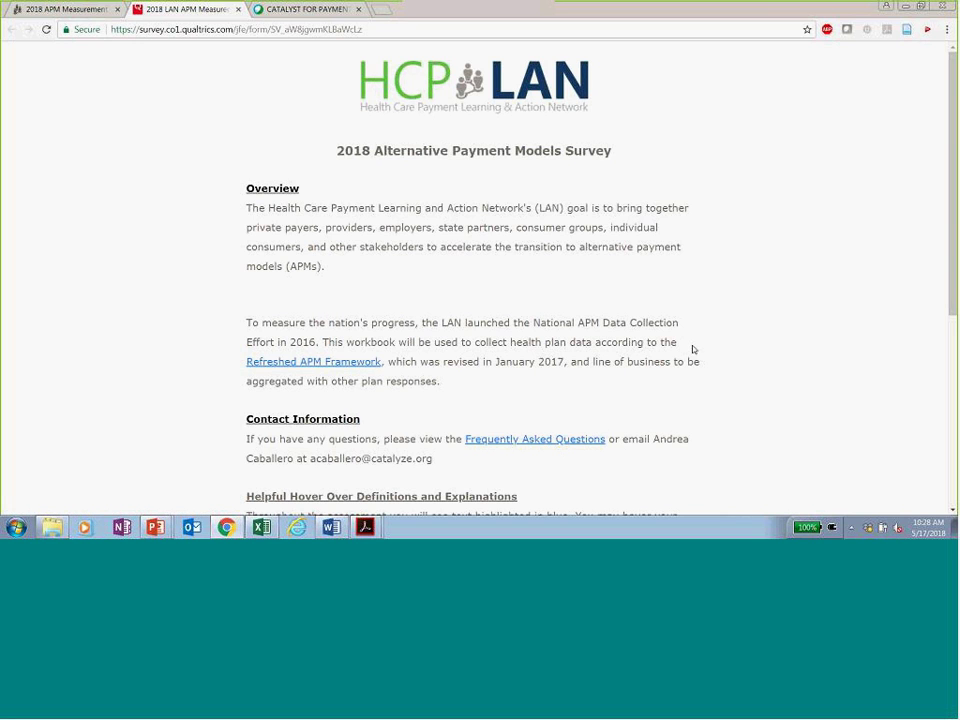
{"action": "scroll", "coordinate": [675, 357], "scroll_direction": "down", "scroll_amount": 1}
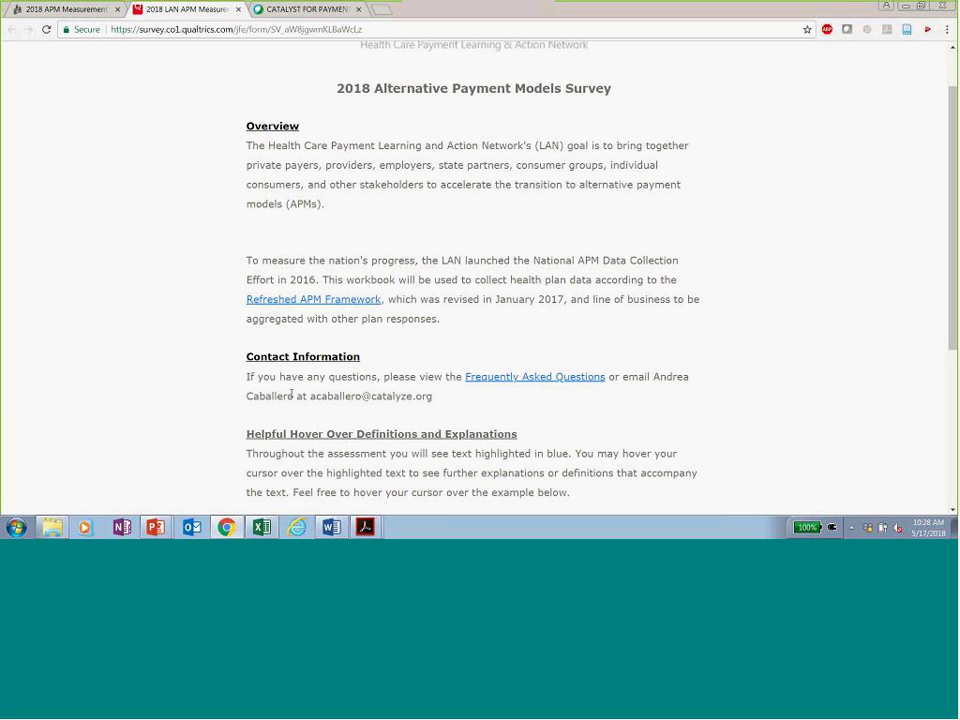
{"action": "left_click_drag", "start_coordinate": [310, 399], "coordinate": [445, 410]}
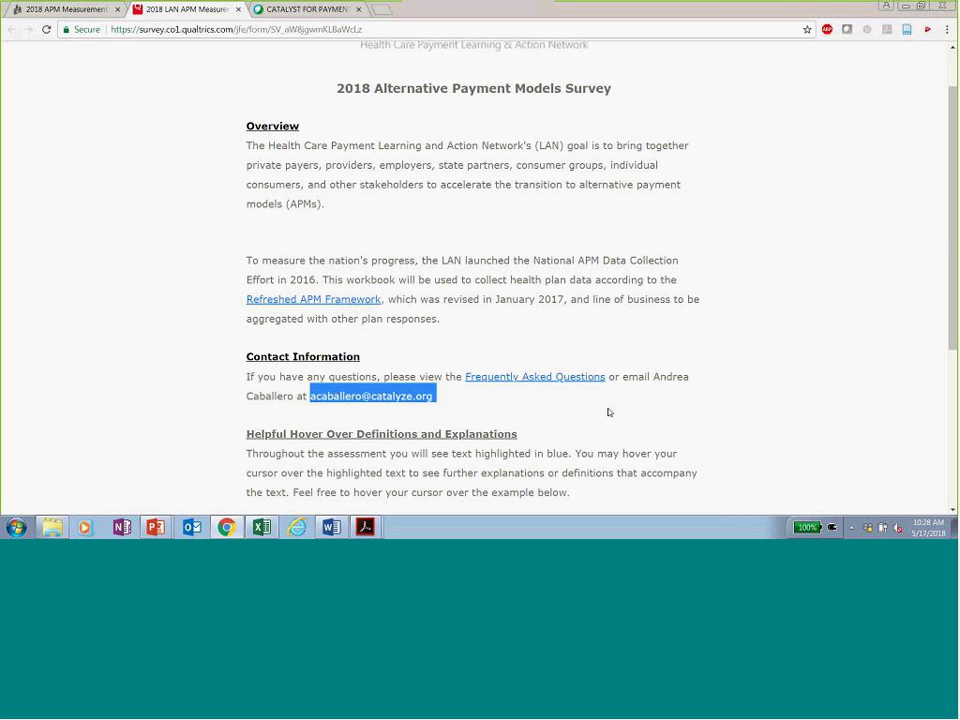
{"action": "scroll", "coordinate": [610, 412], "scroll_direction": "down", "scroll_amount": 1}
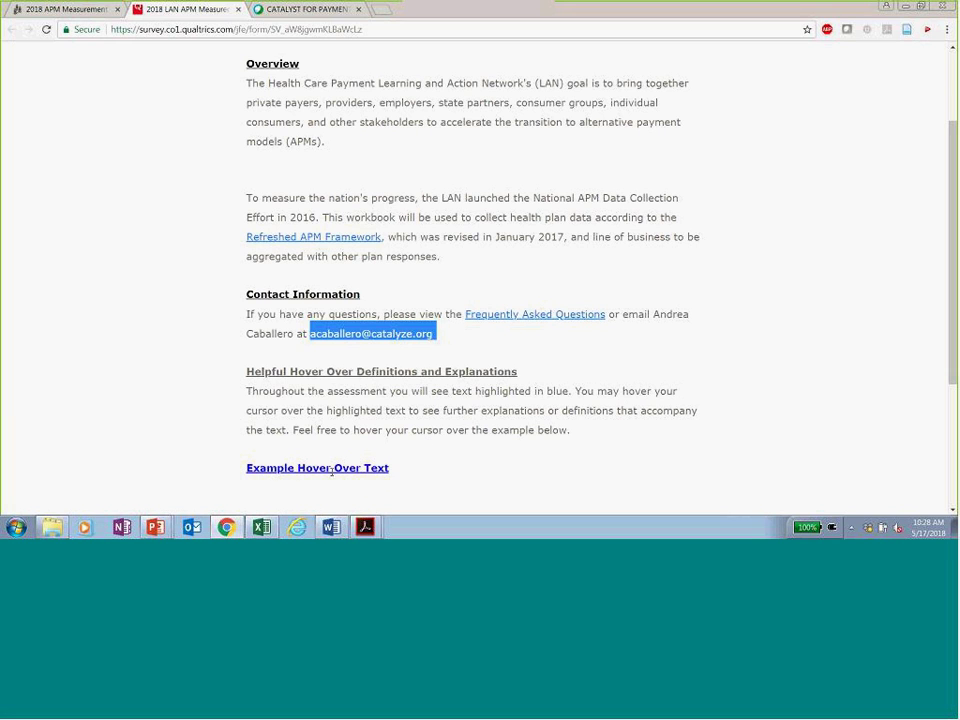
{"action": "mouse_move", "coordinate": [328, 468]}
{"action": "scroll", "coordinate": [645, 444], "scroll_direction": "down", "scroll_amount": 1}
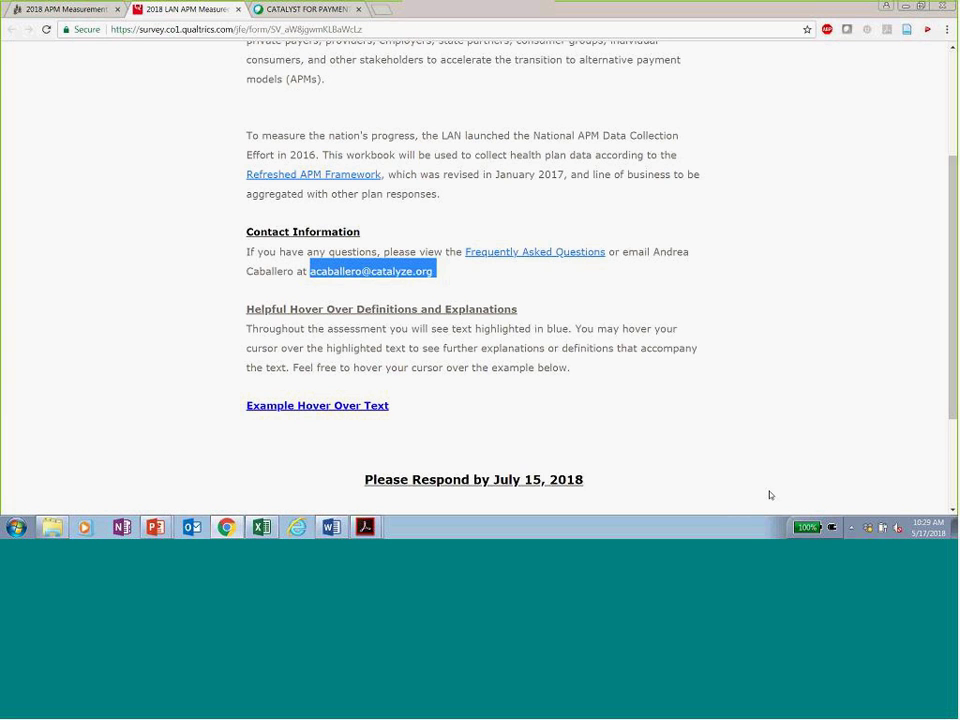
{"action": "scroll", "coordinate": [746, 482], "scroll_direction": "down", "scroll_amount": 2}
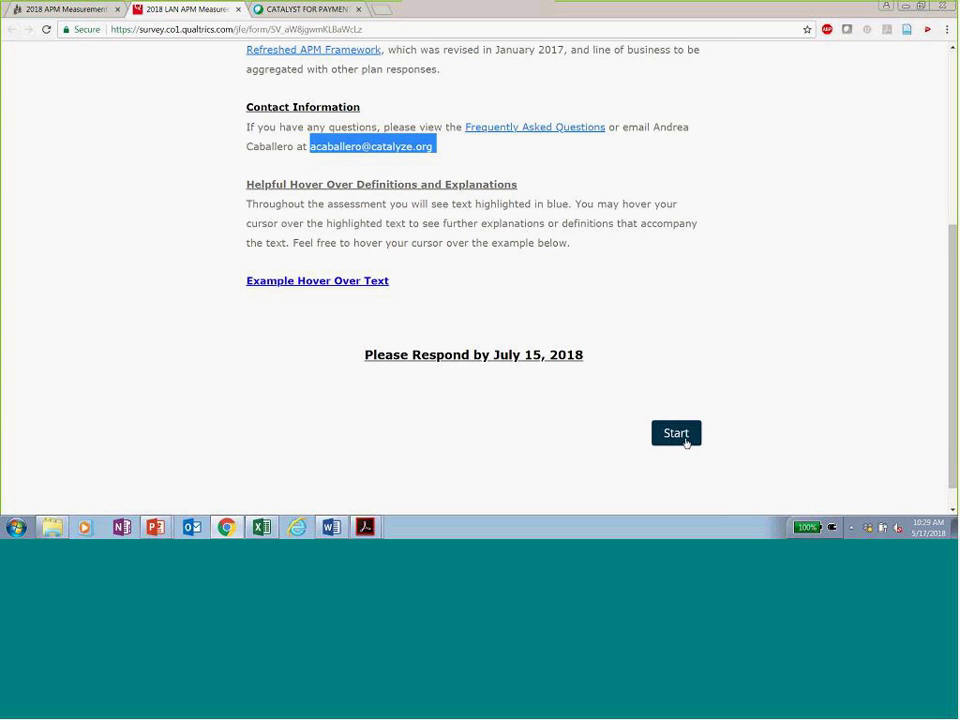
{"action": "left_click", "coordinate": [685, 440]}
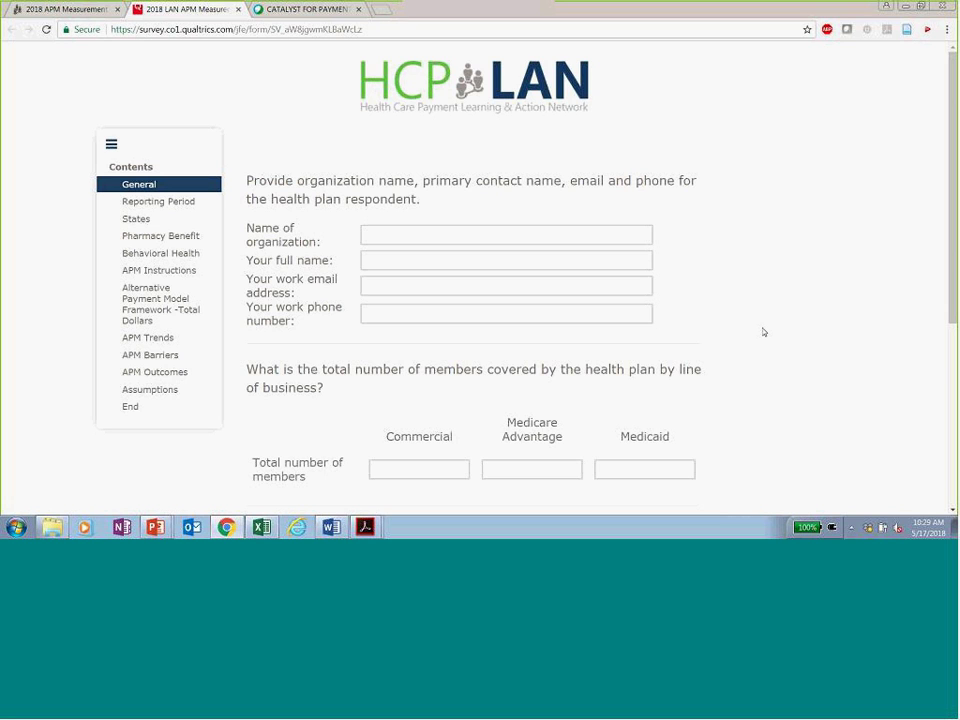
{"action": "scroll", "coordinate": [764, 332], "scroll_direction": "down", "scroll_amount": 1}
{"action": "scroll", "coordinate": [764, 332], "scroll_direction": "down", "scroll_amount": 1}
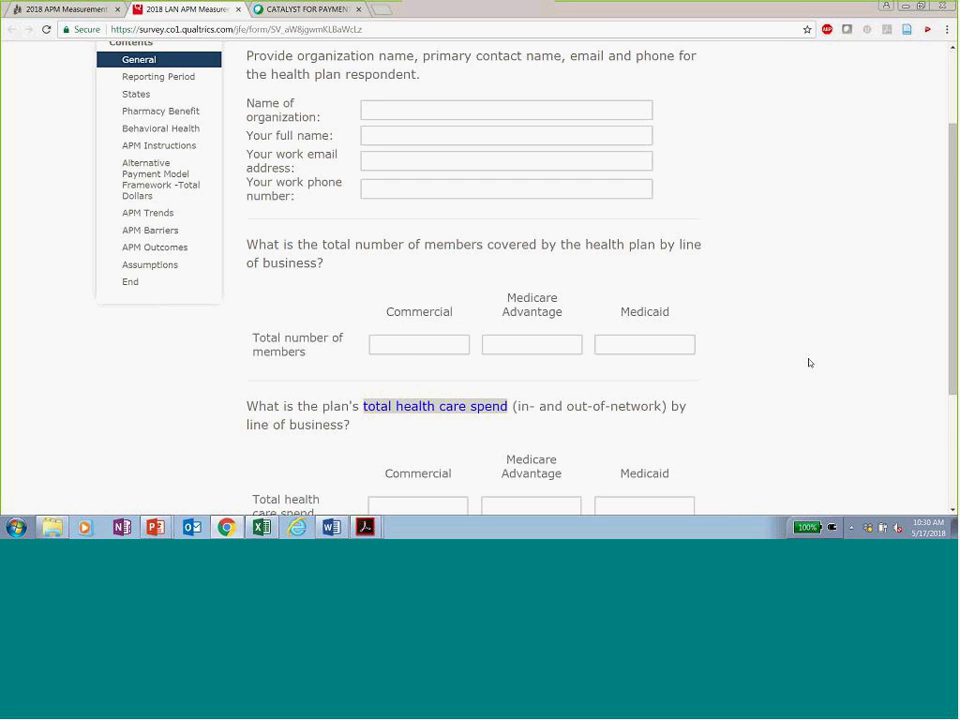
{"action": "scroll", "coordinate": [810, 363], "scroll_direction": "down", "scroll_amount": 1}
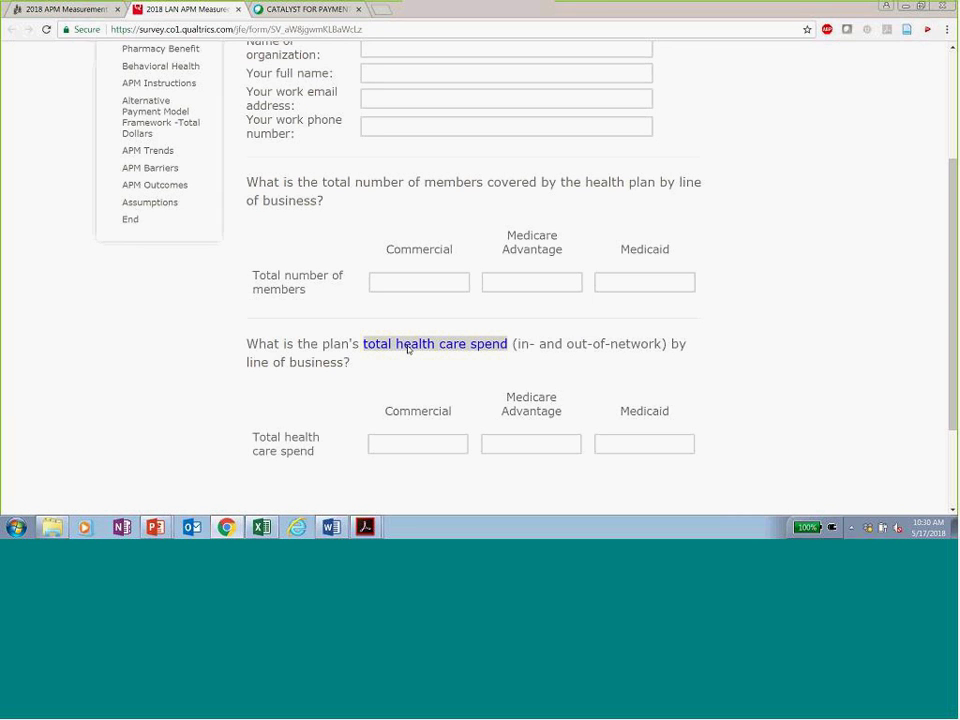
{"action": "mouse_move", "coordinate": [408, 348]}
{"action": "mouse_move", "coordinate": [459, 349]}
{"action": "scroll", "coordinate": [834, 384], "scroll_direction": "down", "scroll_amount": 1}
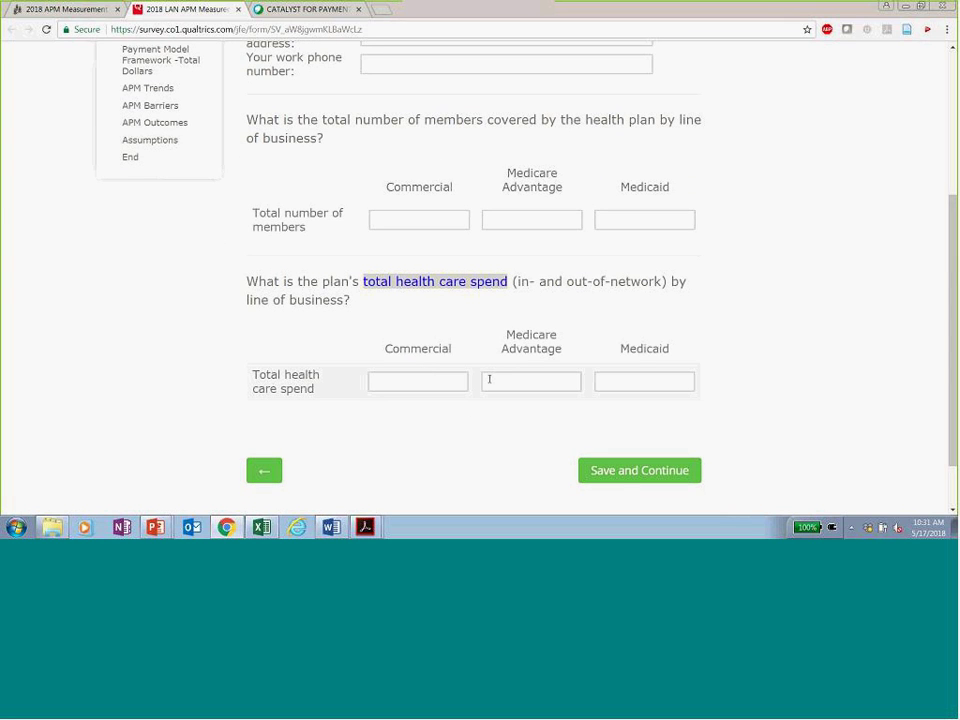
Submit the General page and choose the most recent 12 months as reporting period
{"action": "left_click", "coordinate": [624, 476]}
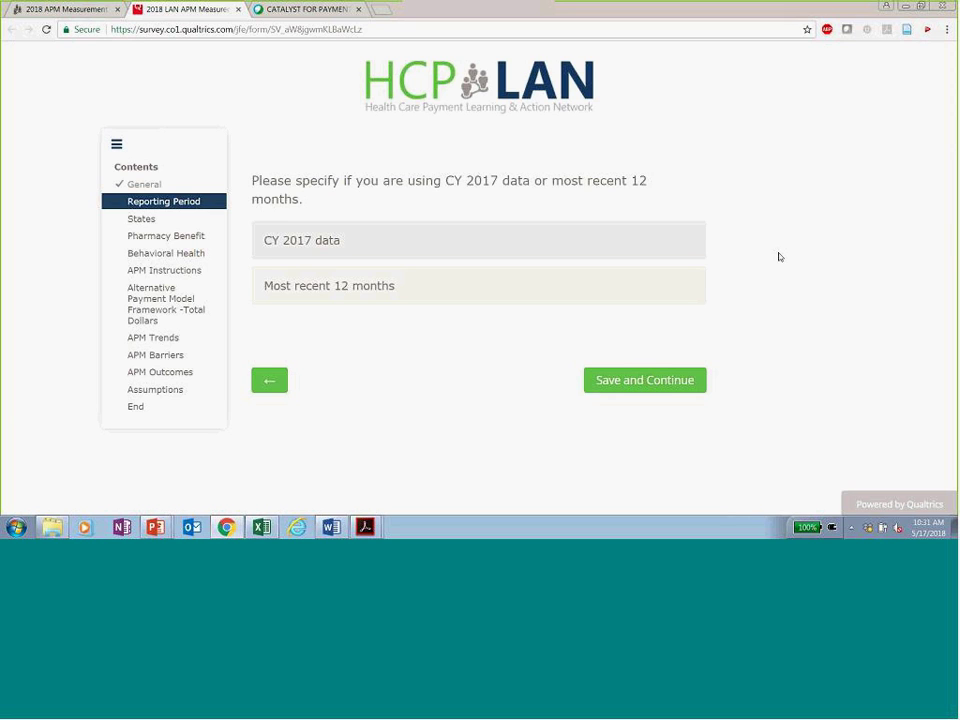
{"action": "left_click", "coordinate": [455, 294]}
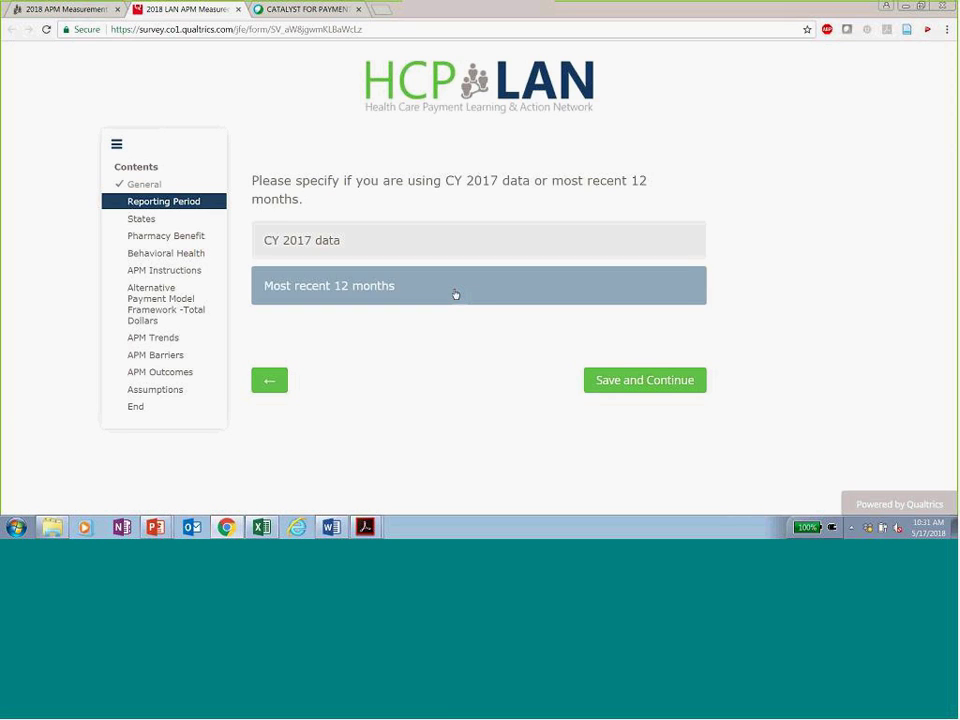
{"action": "left_click", "coordinate": [629, 387]}
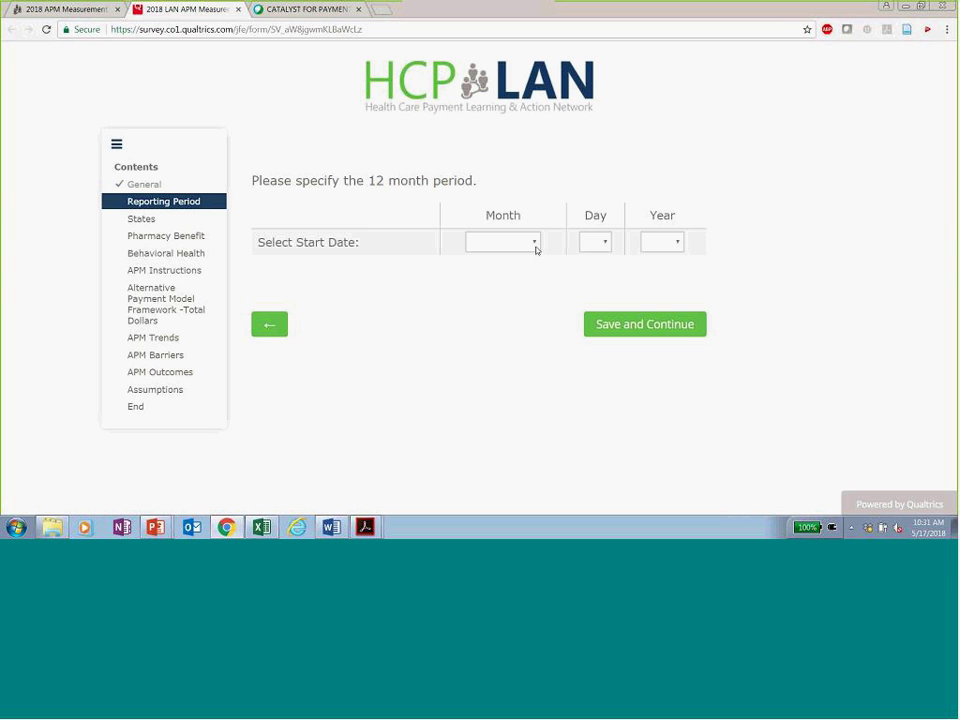
Return to the reporting period question, keep CY 2017 data, and continue
{"action": "left_click", "coordinate": [278, 330]}
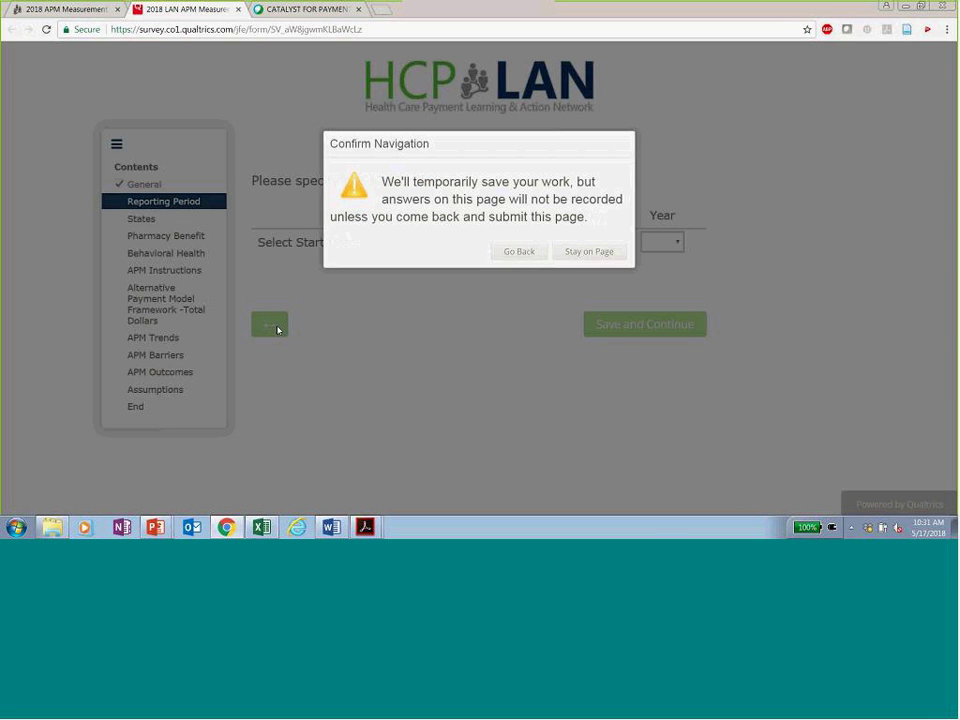
{"action": "left_click", "coordinate": [523, 256]}
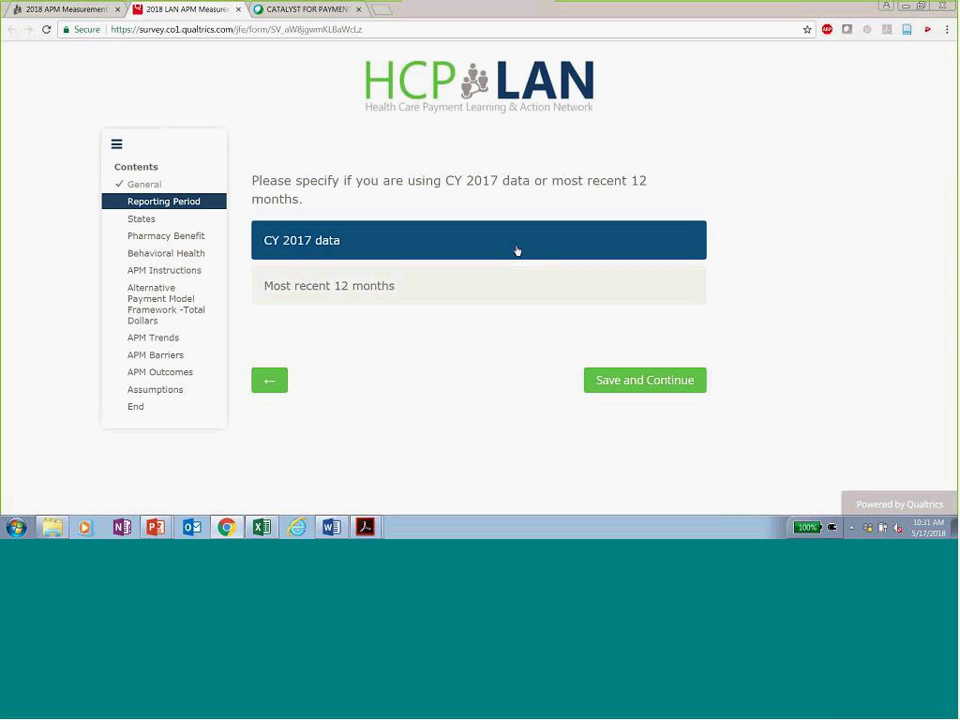
{"action": "left_click", "coordinate": [647, 385]}
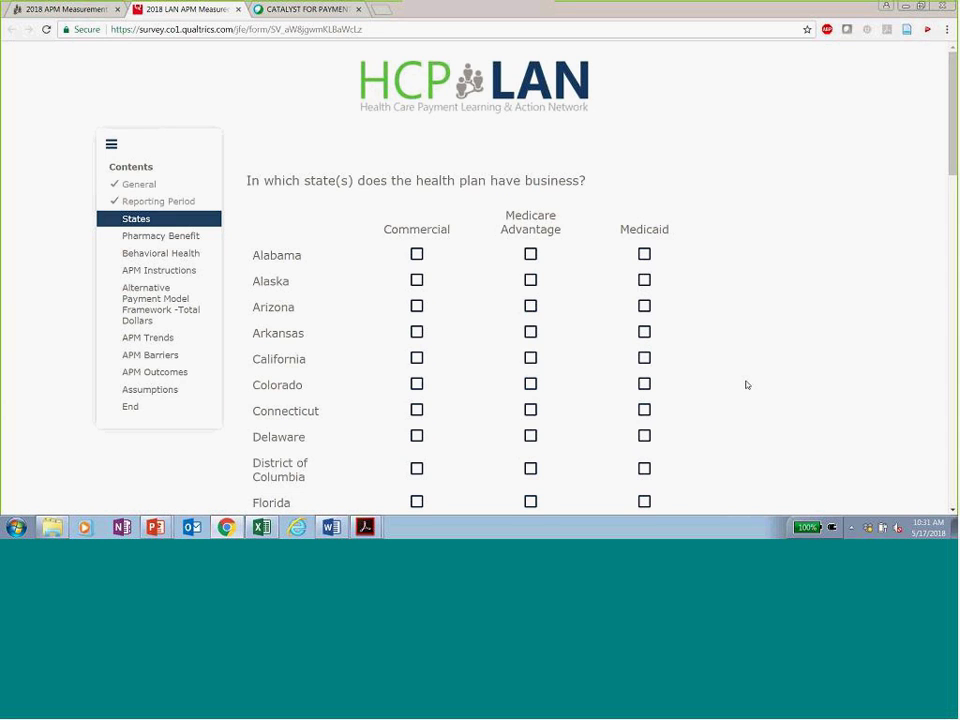
Mark California for Commercial, Medicare Advantage and Medicaid, and save the States page
{"action": "scroll", "coordinate": [747, 385], "scroll_direction": "down", "scroll_amount": 1}
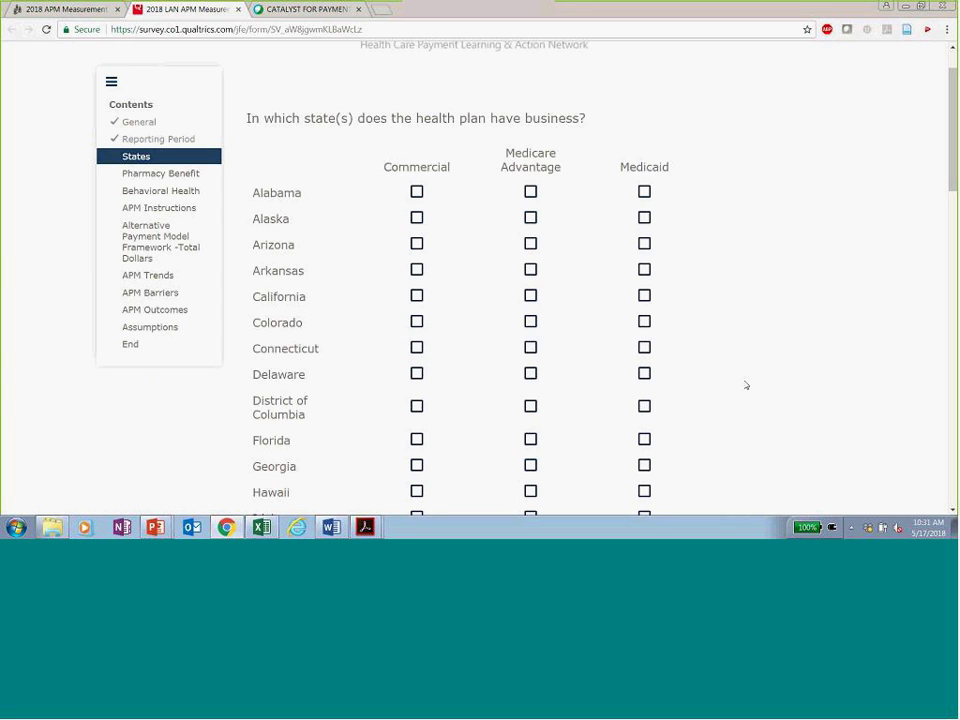
{"action": "left_click", "coordinate": [418, 297]}
{"action": "left_click", "coordinate": [532, 297]}
{"action": "left_click", "coordinate": [646, 296]}
{"action": "scroll", "coordinate": [802, 326], "scroll_direction": "down", "scroll_amount": 6}
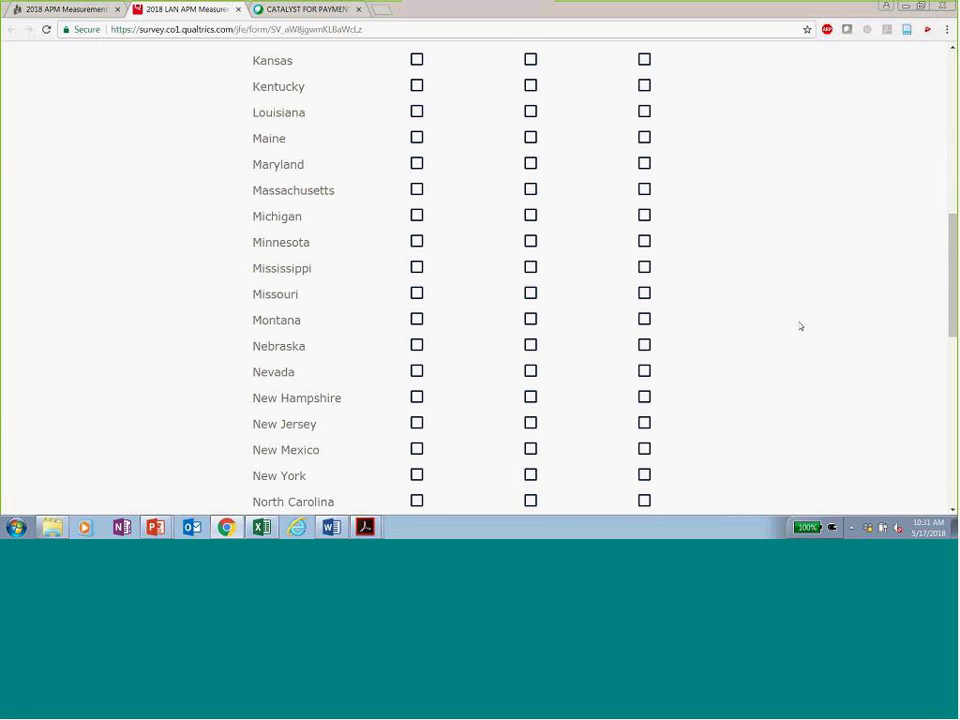
{"action": "scroll", "coordinate": [800, 326], "scroll_direction": "down", "scroll_amount": 7}
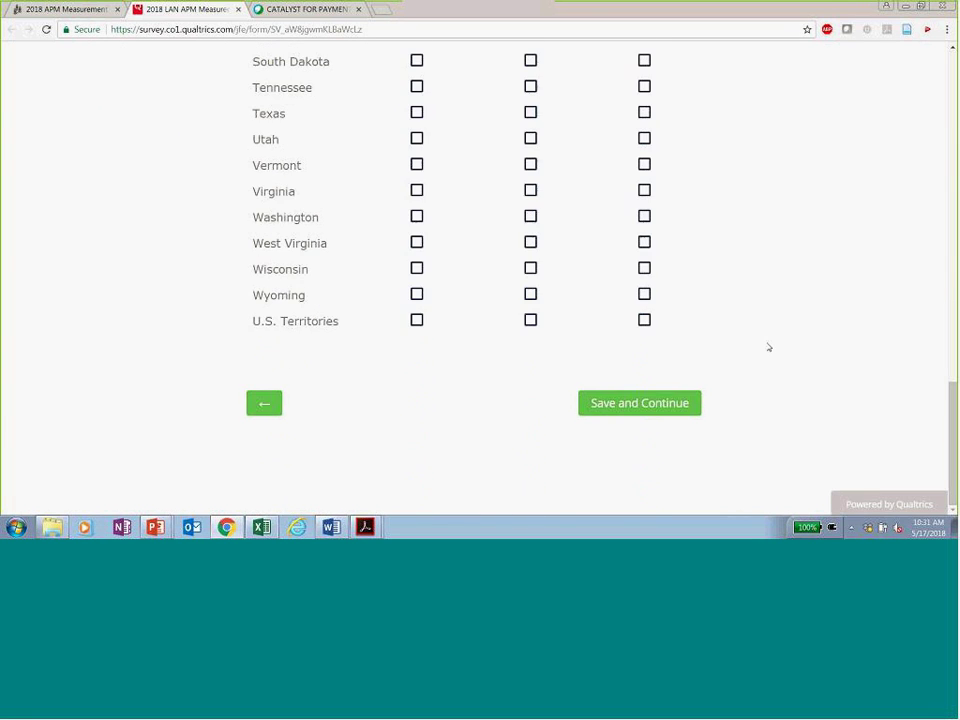
{"action": "left_click", "coordinate": [657, 407]}
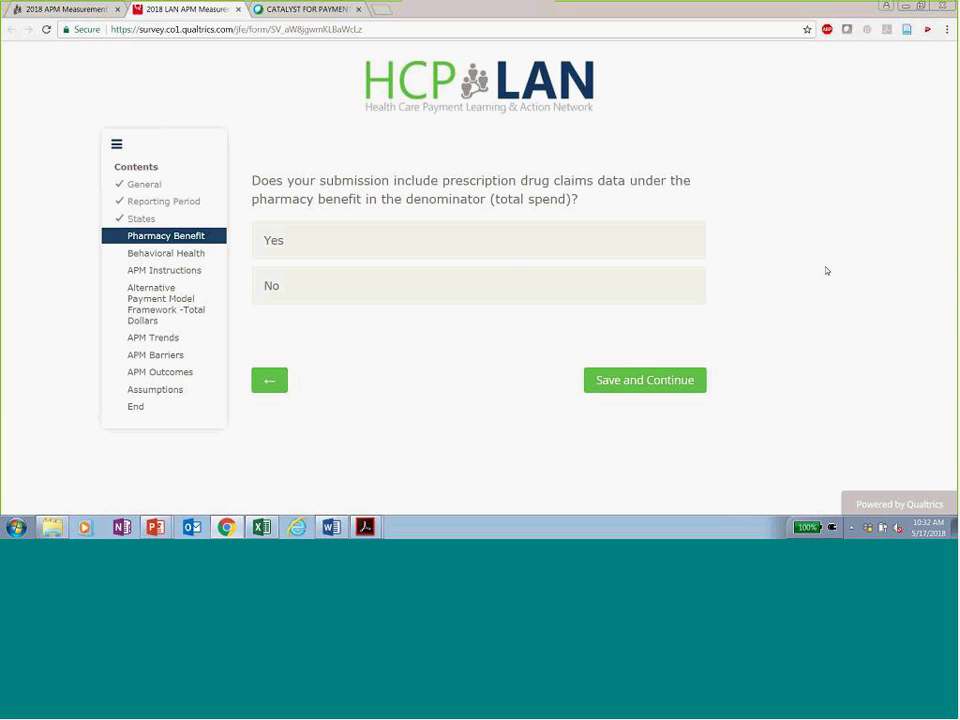
Answer Yes to including pharmacy claims, then mark the pharmacy spend percentage Unable to Answer
{"action": "left_click", "coordinate": [514, 251]}
{"action": "left_click", "coordinate": [617, 388]}
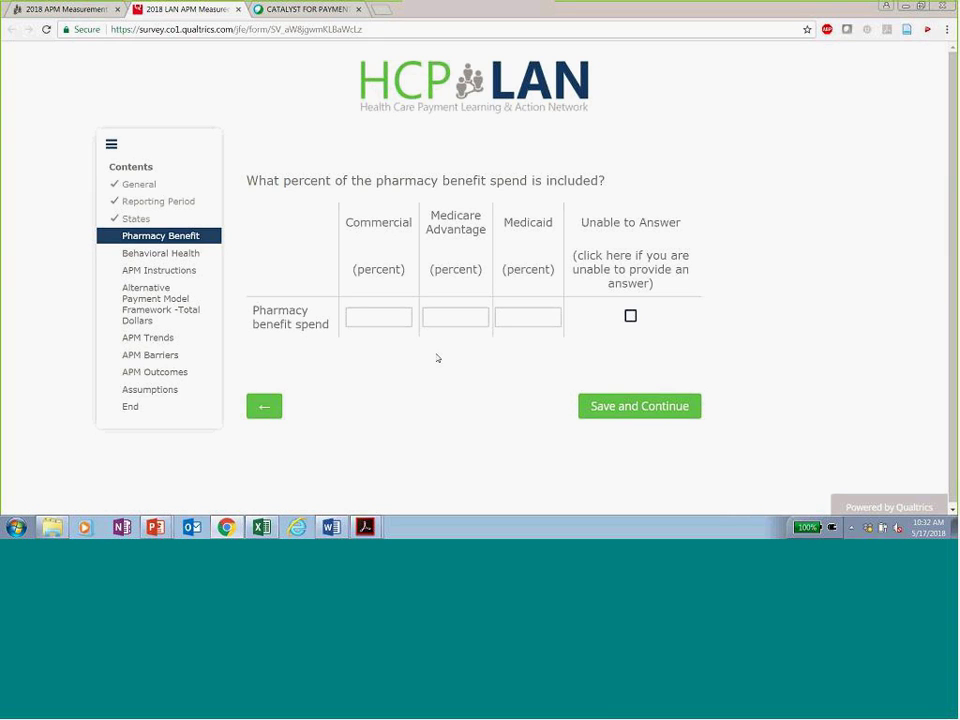
{"action": "left_click", "coordinate": [398, 320]}
{"action": "type", "text": "50"}
{"action": "left_click", "coordinate": [466, 389]}
{"action": "double_click", "coordinate": [379, 316]}
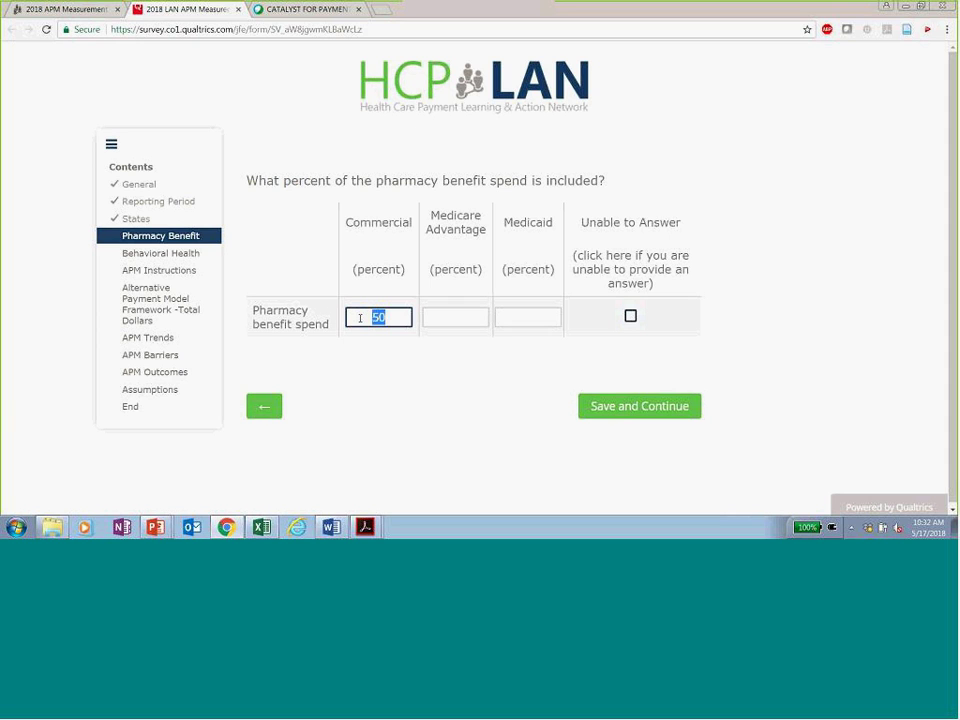
{"action": "key", "text": "BackSpace"}
{"action": "left_click", "coordinate": [630, 318]}
{"action": "left_click", "coordinate": [634, 421]}
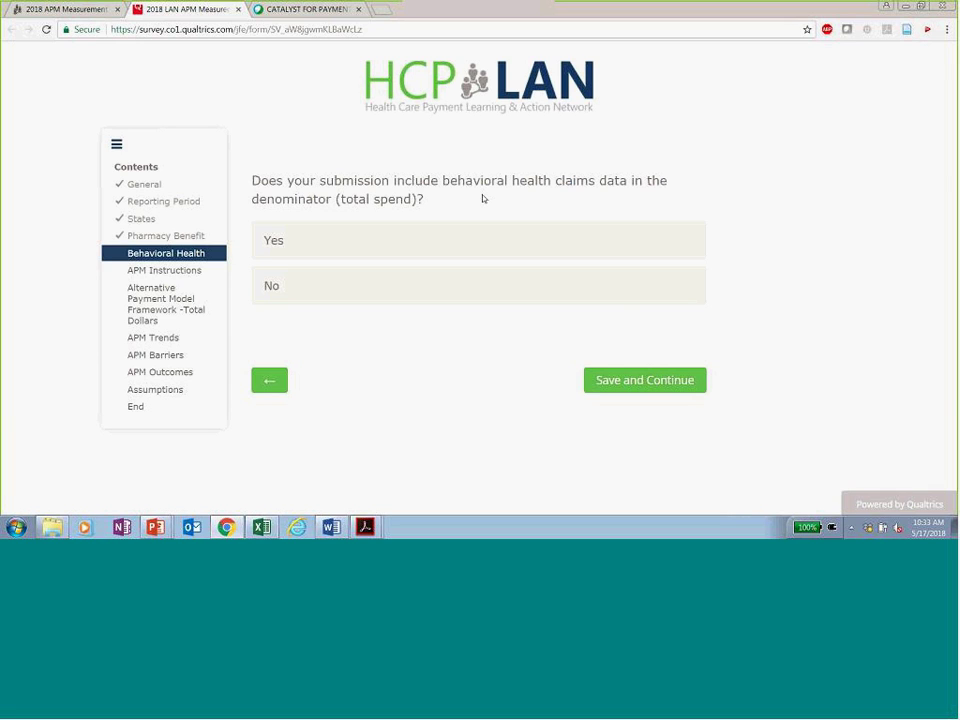
Answer Yes to including behavioral health claims and continue past its percentage table
{"action": "left_click", "coordinate": [456, 249]}
{"action": "left_click", "coordinate": [631, 381]}
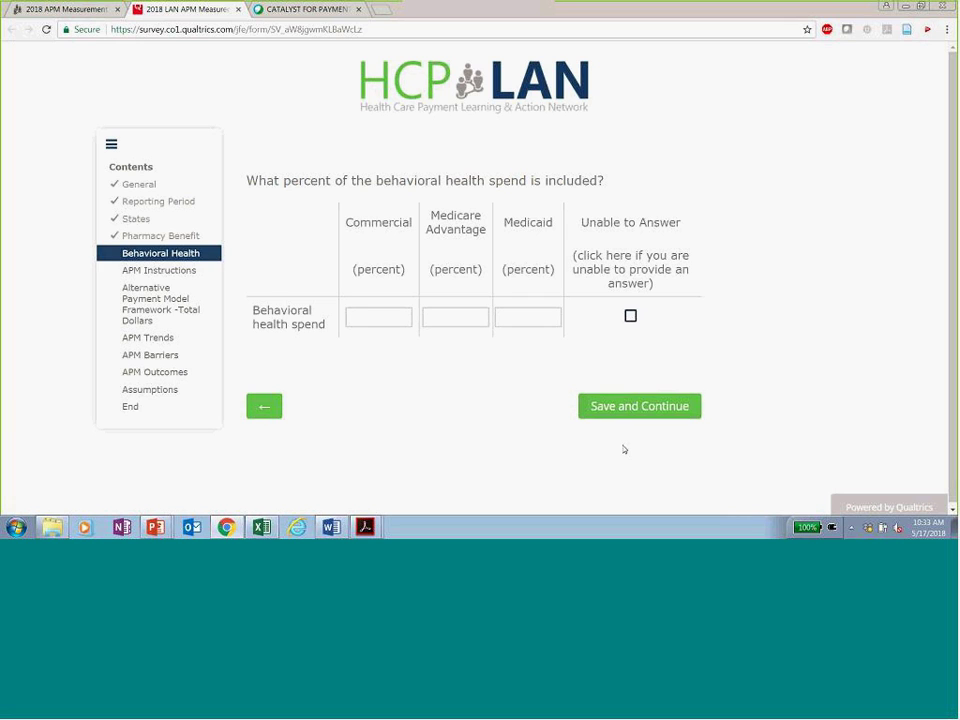
{"action": "left_click", "coordinate": [620, 405]}
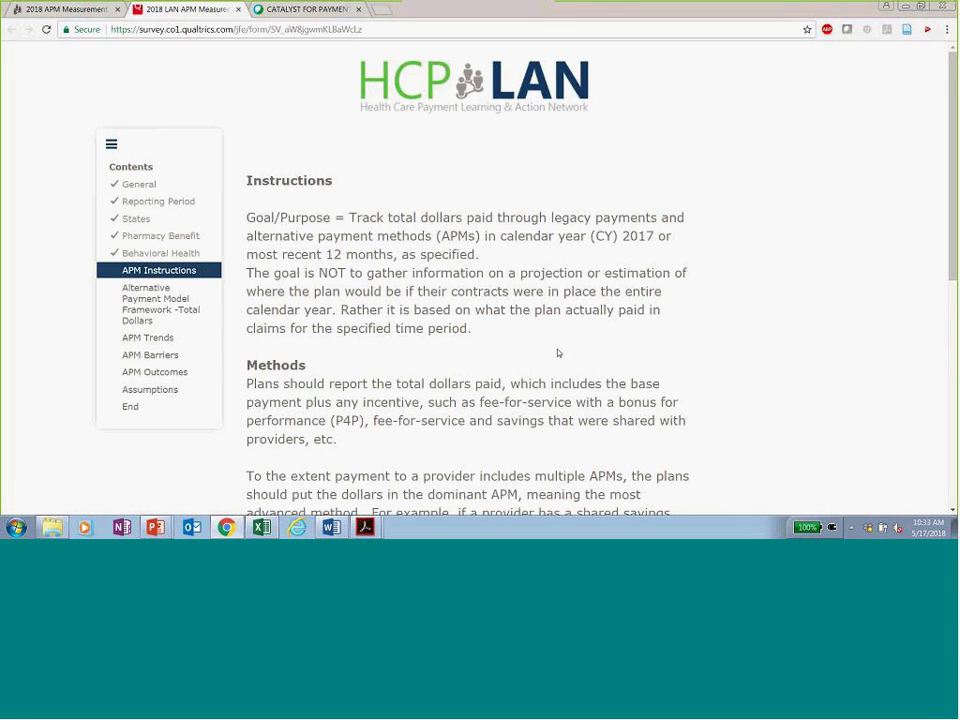
{"action": "scroll", "coordinate": [557, 353], "scroll_direction": "down", "scroll_amount": 1}
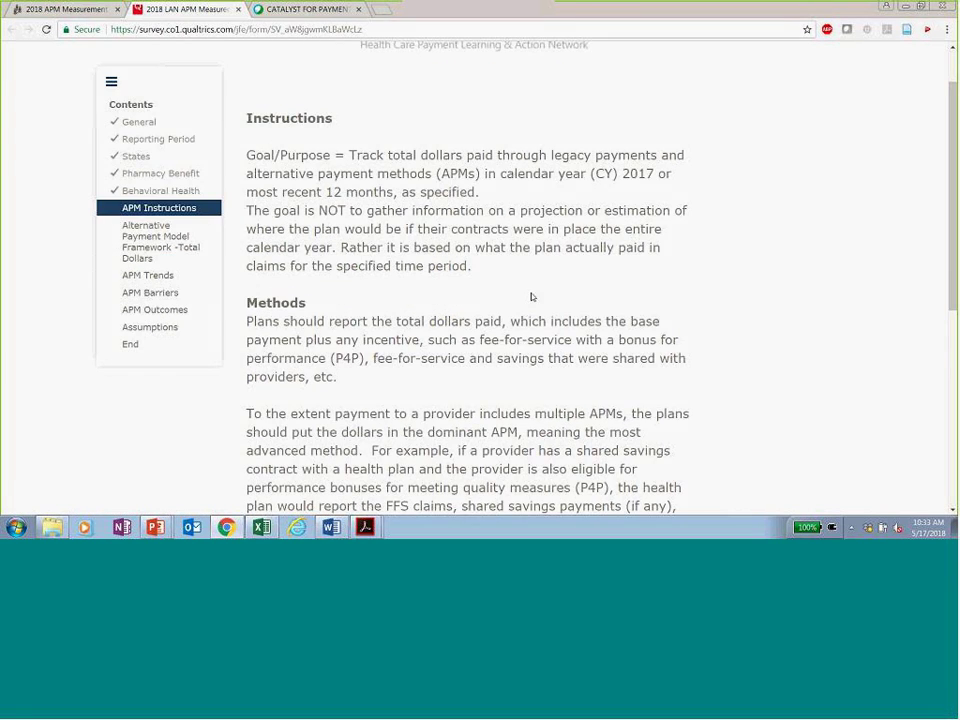
{"action": "scroll", "coordinate": [532, 310], "scroll_direction": "down", "scroll_amount": 2}
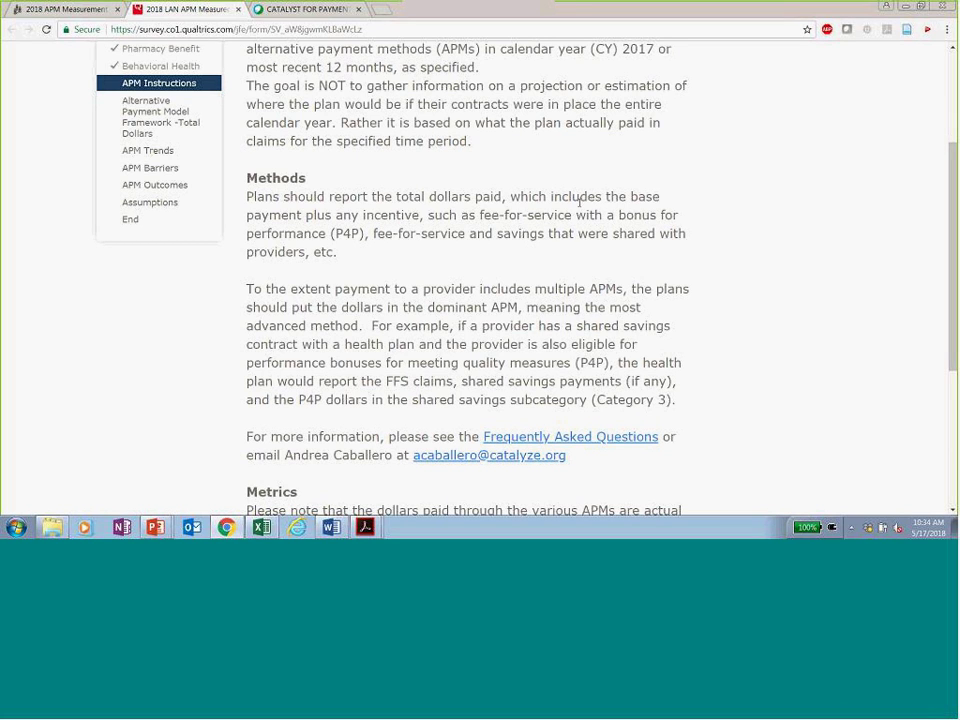
{"action": "left_click_drag", "start_coordinate": [551, 197], "coordinate": [421, 216]}
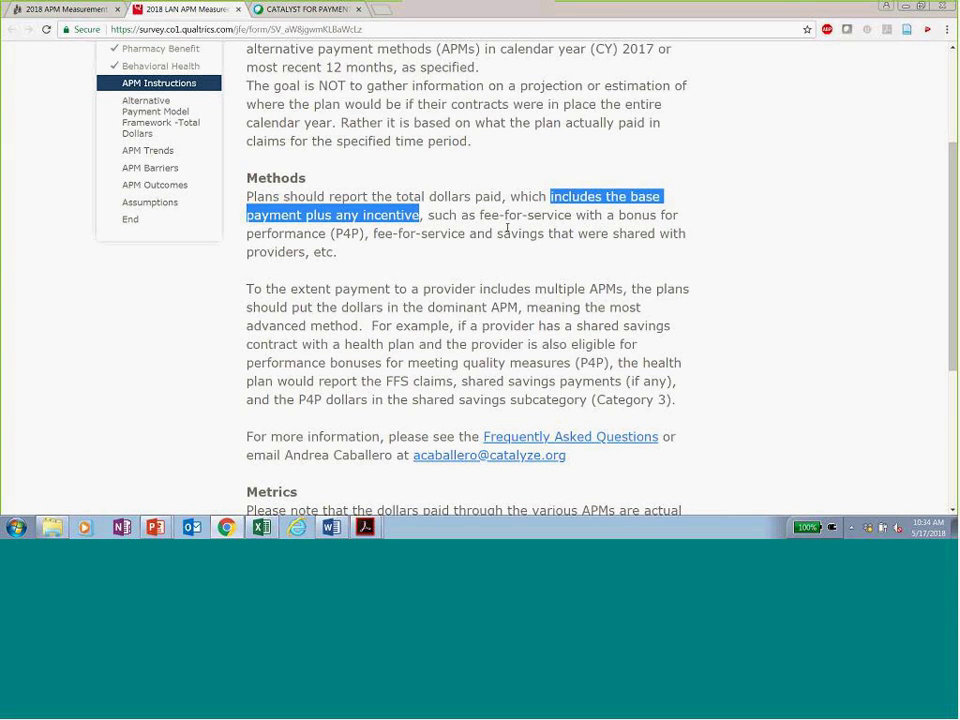
{"action": "left_click", "coordinate": [506, 228]}
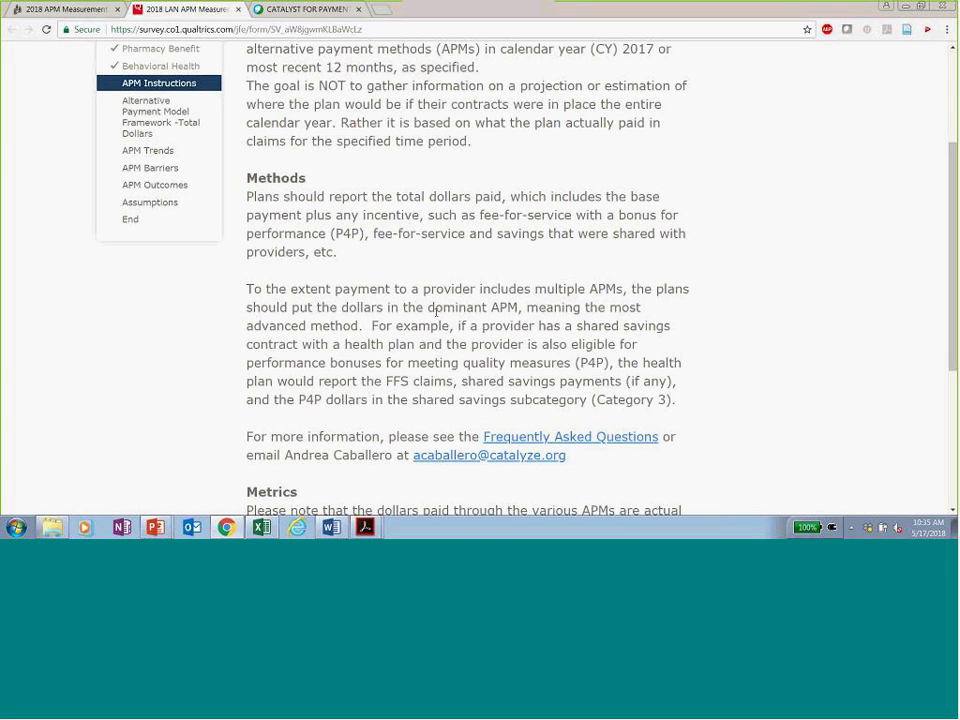
{"action": "mouse_move", "coordinate": [247, 293]}
{"action": "left_mouse_down"}
{"action": "mouse_move", "coordinate": [279, 307]}
{"action": "mouse_move", "coordinate": [276, 326]}
{"action": "mouse_move", "coordinate": [687, 408]}
{"action": "left_mouse_up"}
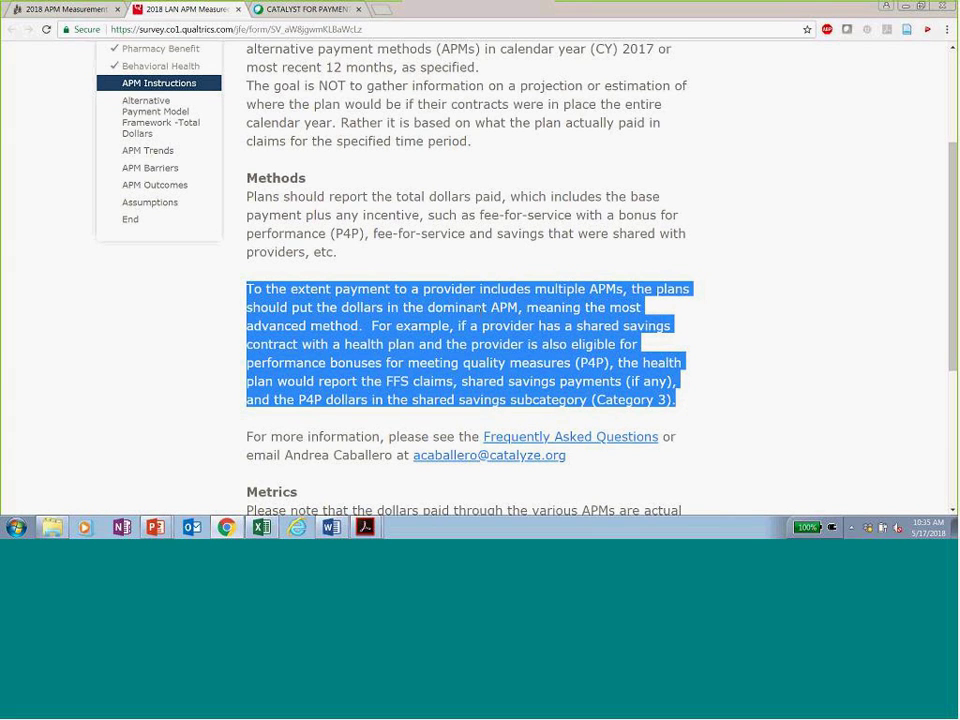
{"action": "left_click", "coordinate": [485, 310]}
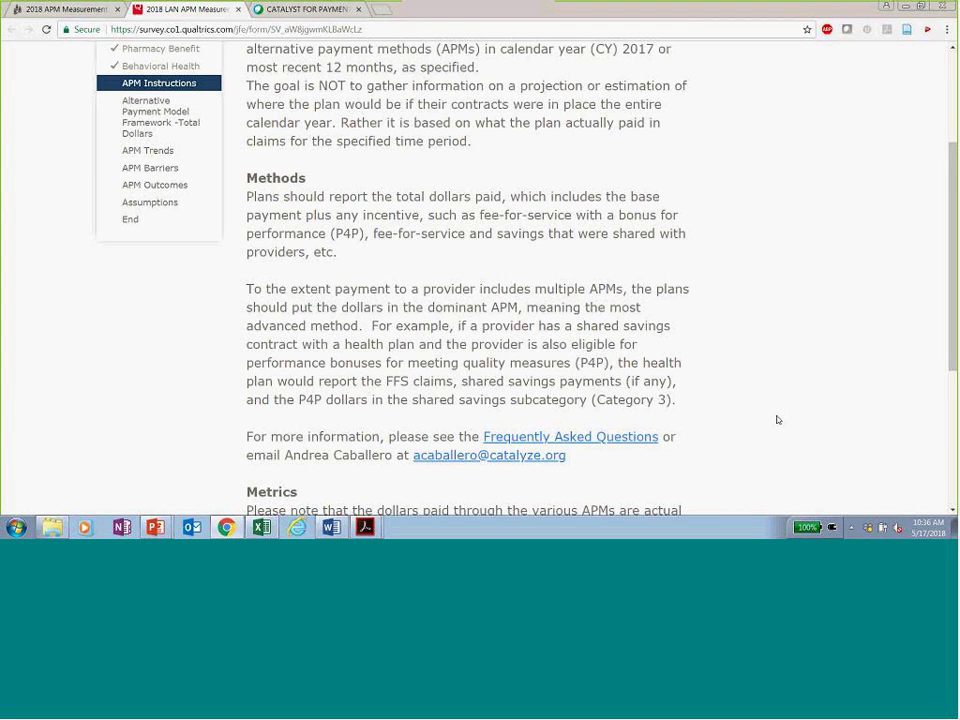
{"action": "scroll", "coordinate": [778, 420], "scroll_direction": "down", "scroll_amount": 3}
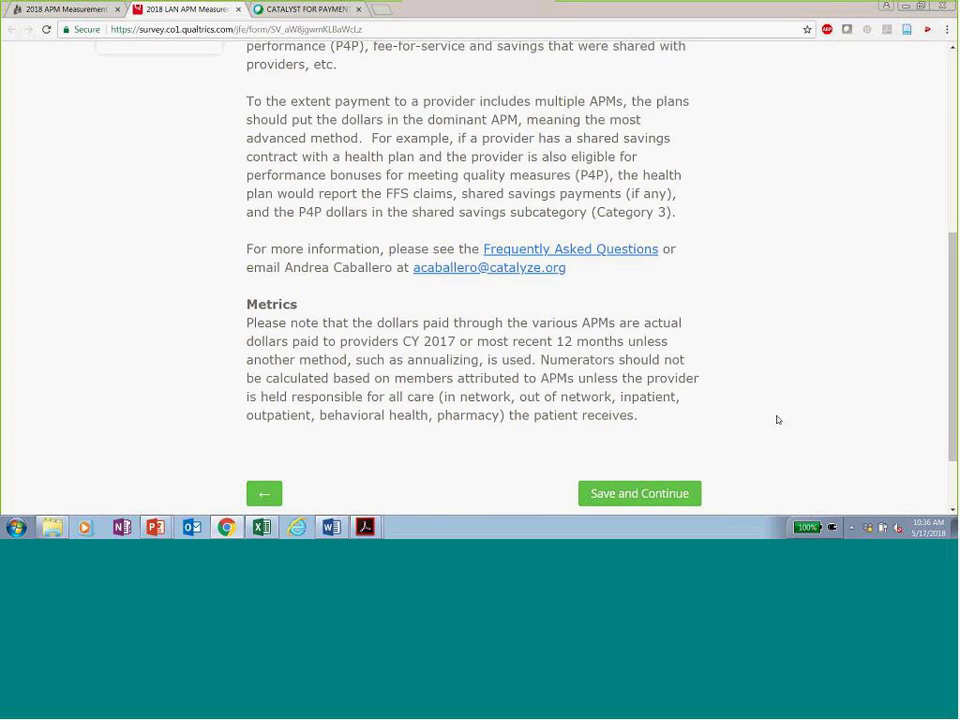
{"action": "scroll", "coordinate": [778, 418], "scroll_direction": "down", "scroll_amount": 1}
Move past the APM instructions and answer 'Yes, we used alternative payment models'
{"action": "left_click", "coordinate": [681, 435]}
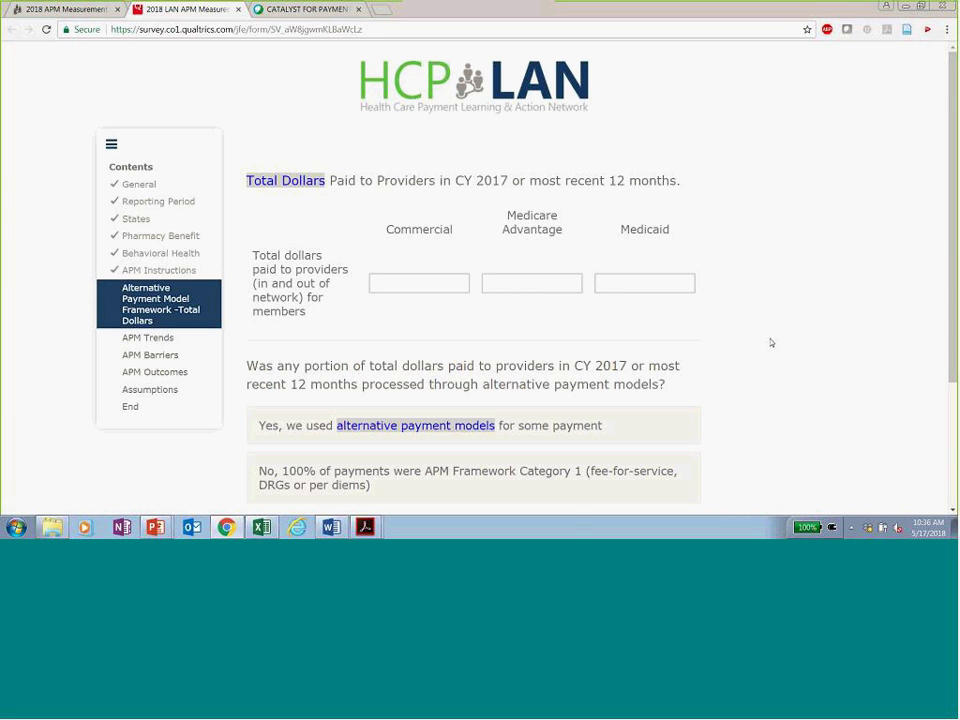
{"action": "scroll", "coordinate": [771, 343], "scroll_direction": "down", "scroll_amount": 1}
{"action": "scroll", "coordinate": [572, 332], "scroll_direction": "down", "scroll_amount": 1}
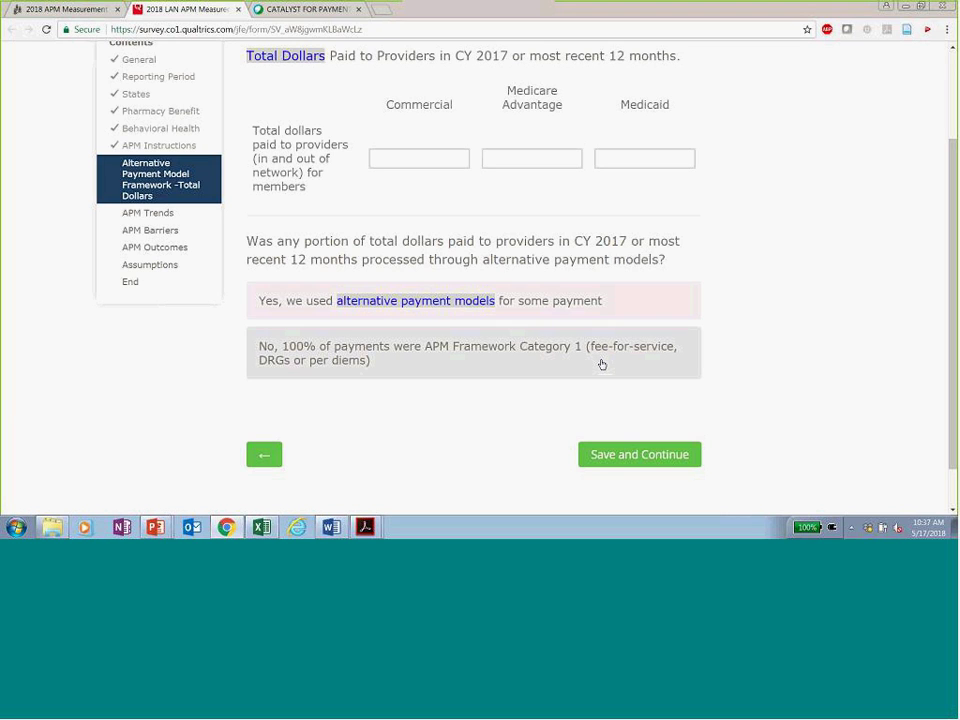
{"action": "left_click", "coordinate": [540, 310]}
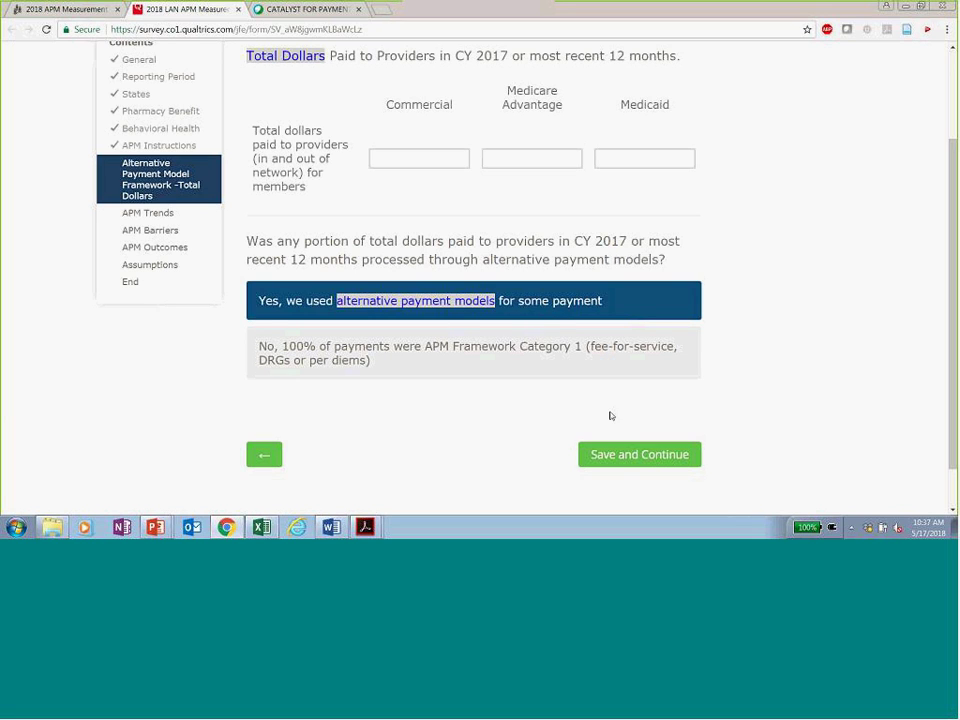
{"action": "left_click", "coordinate": [617, 459]}
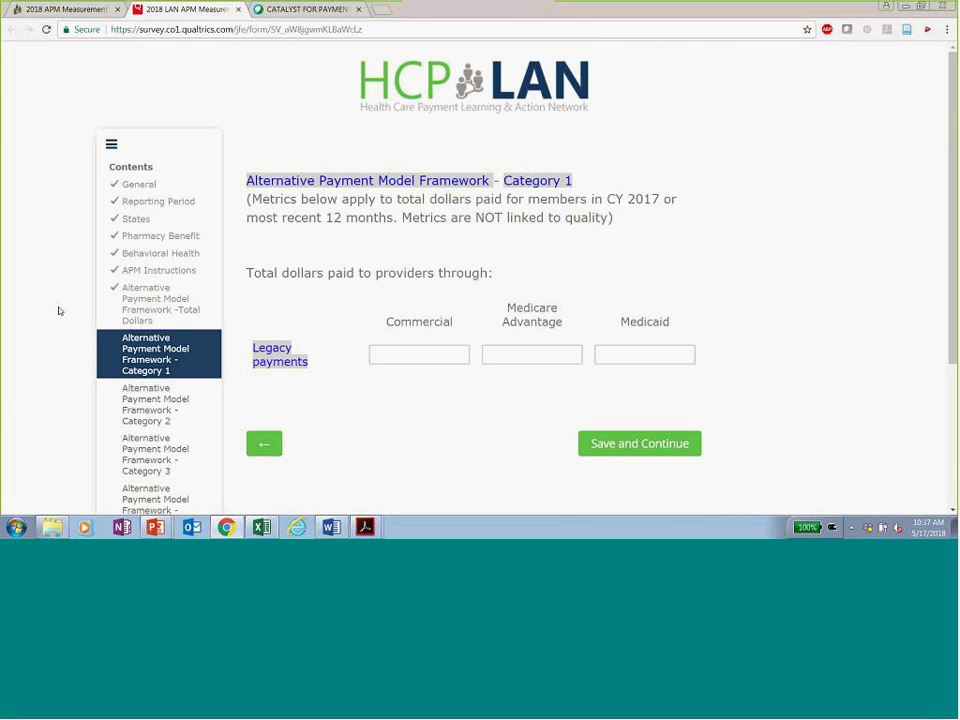
{"action": "scroll", "coordinate": [59, 311], "scroll_direction": "down", "scroll_amount": 1}
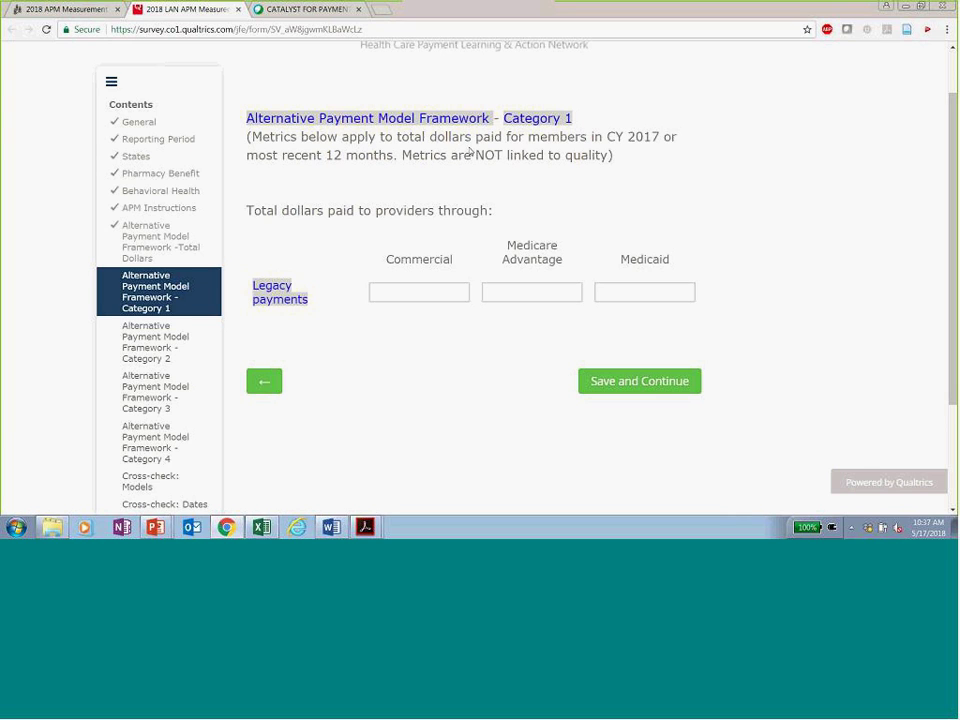
{"action": "left_click_drag", "start_coordinate": [476, 156], "coordinate": [626, 165]}
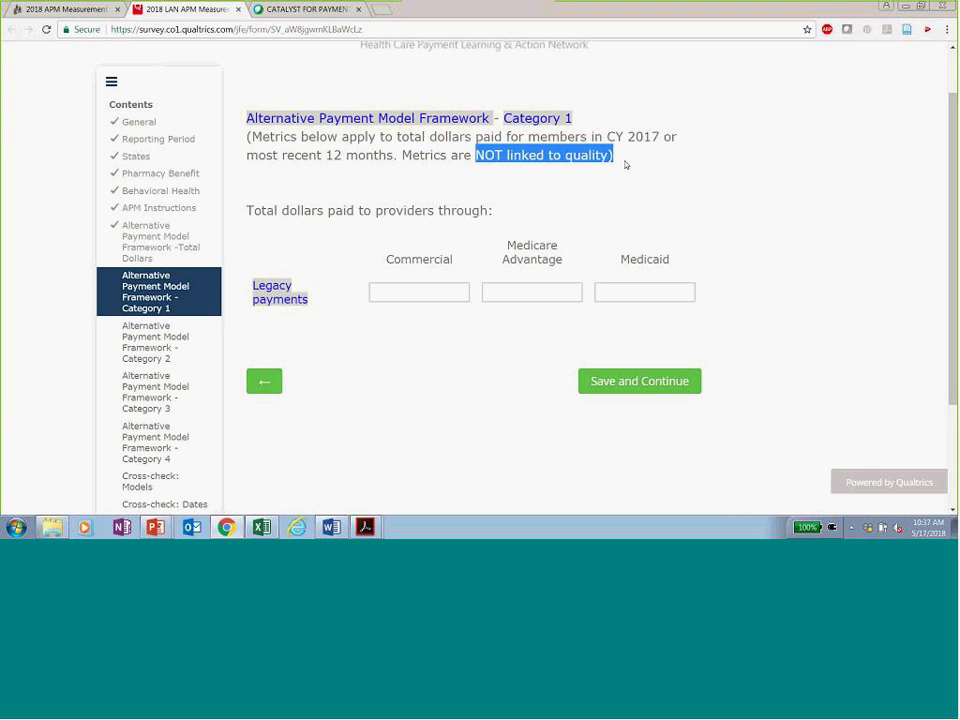
{"action": "mouse_move", "coordinate": [282, 306]}
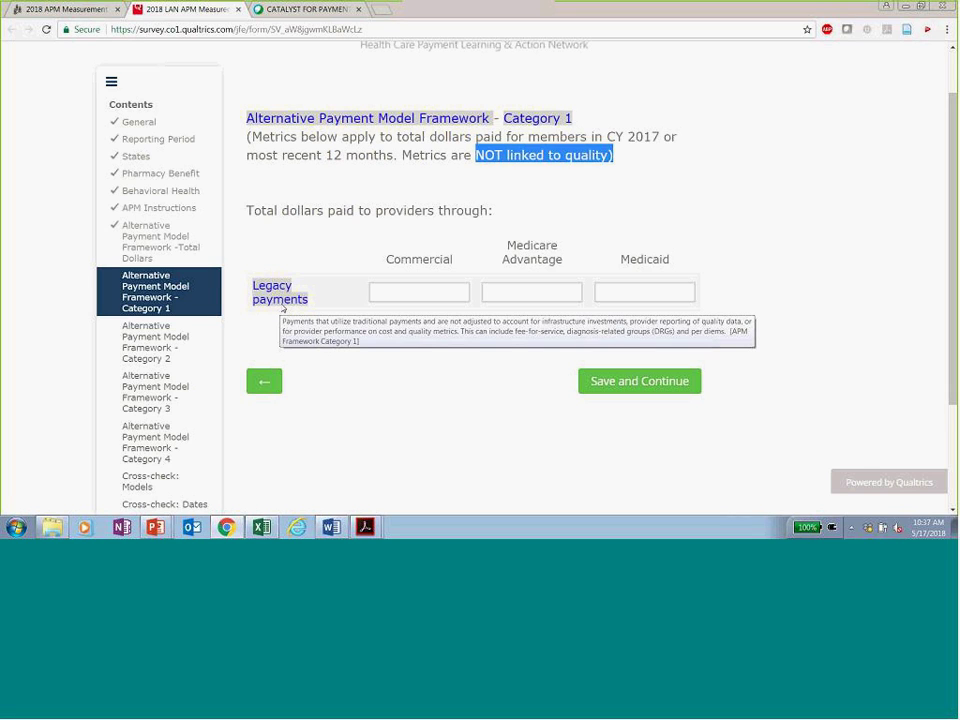
{"action": "left_click", "coordinate": [394, 290]}
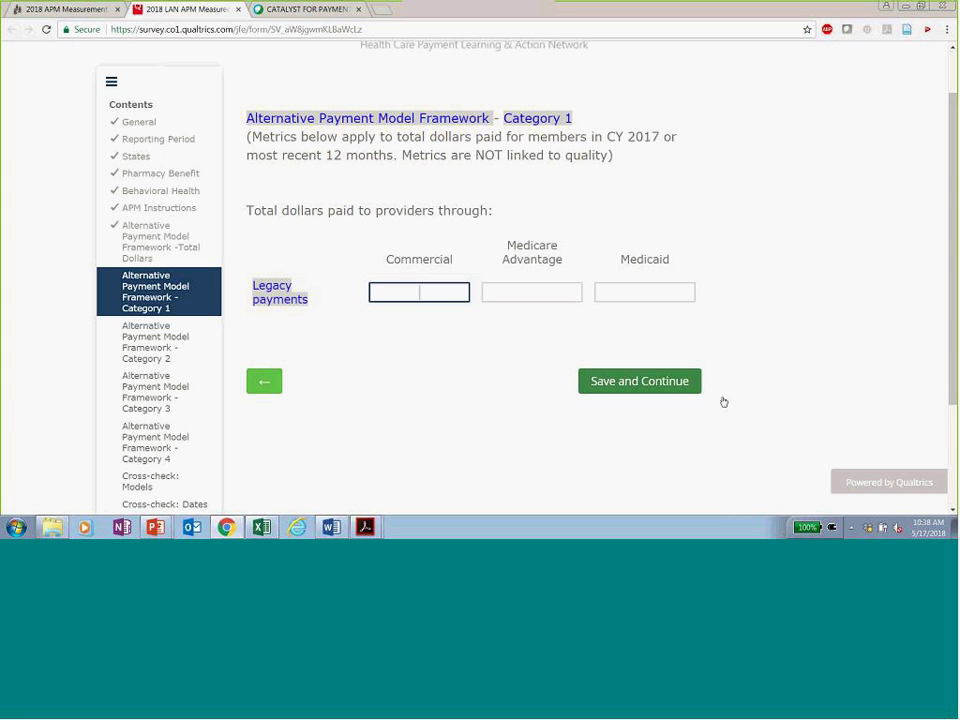
Save Category 1, read the Category 2 row definitions, and save Category 2 blank
{"action": "left_click", "coordinate": [672, 390]}
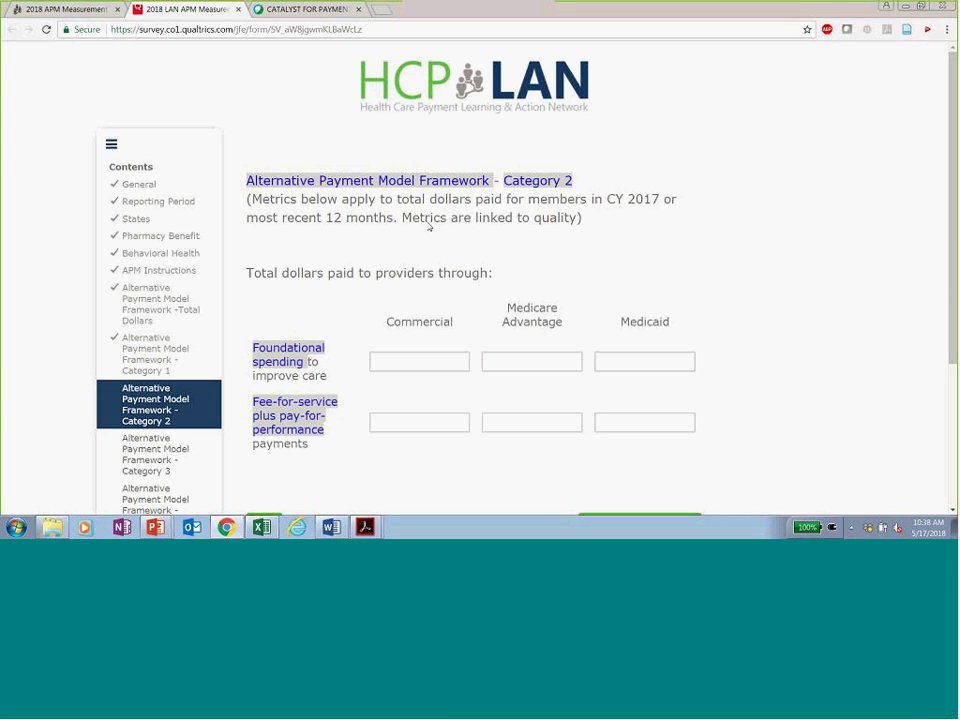
{"action": "left_click_drag", "start_coordinate": [402, 219], "coordinate": [531, 231]}
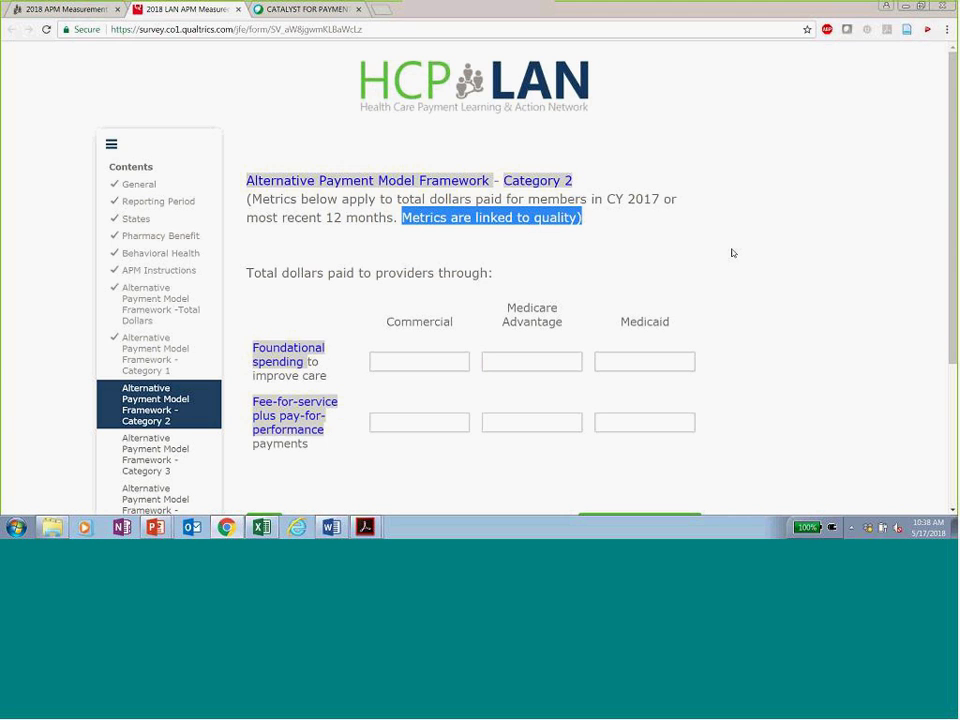
{"action": "left_click", "coordinate": [826, 307]}
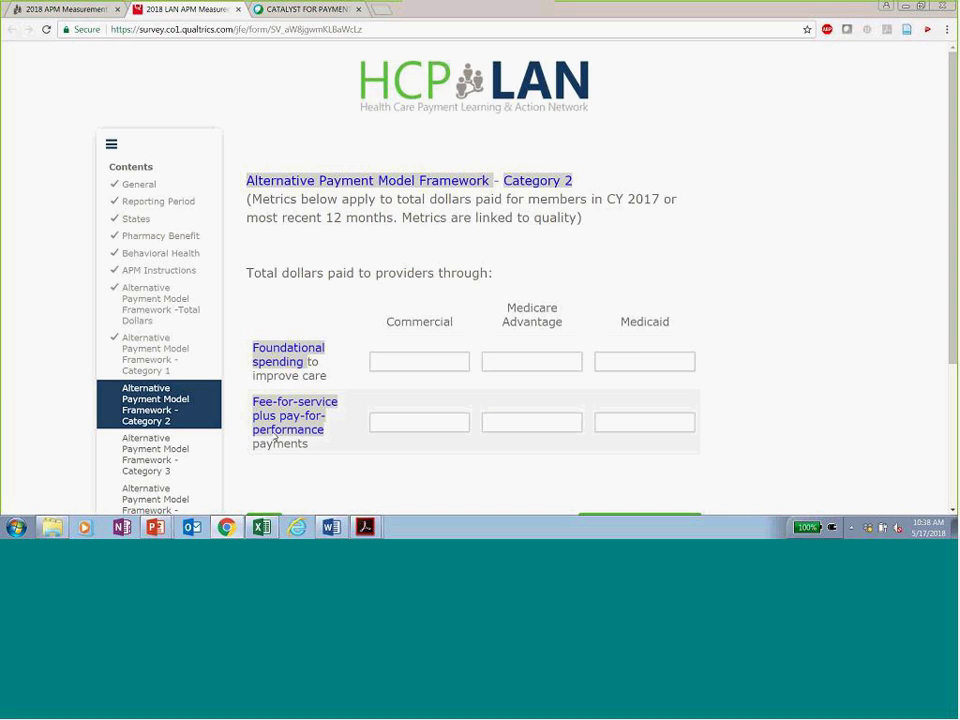
{"action": "mouse_move", "coordinate": [276, 440]}
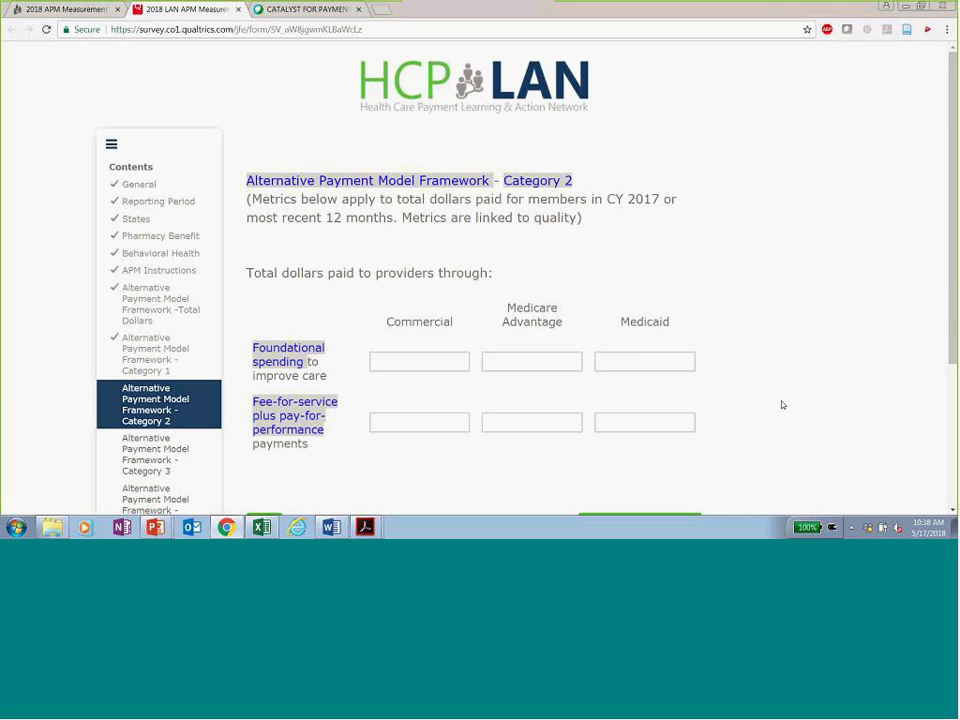
{"action": "scroll", "coordinate": [783, 405], "scroll_direction": "down", "scroll_amount": 2}
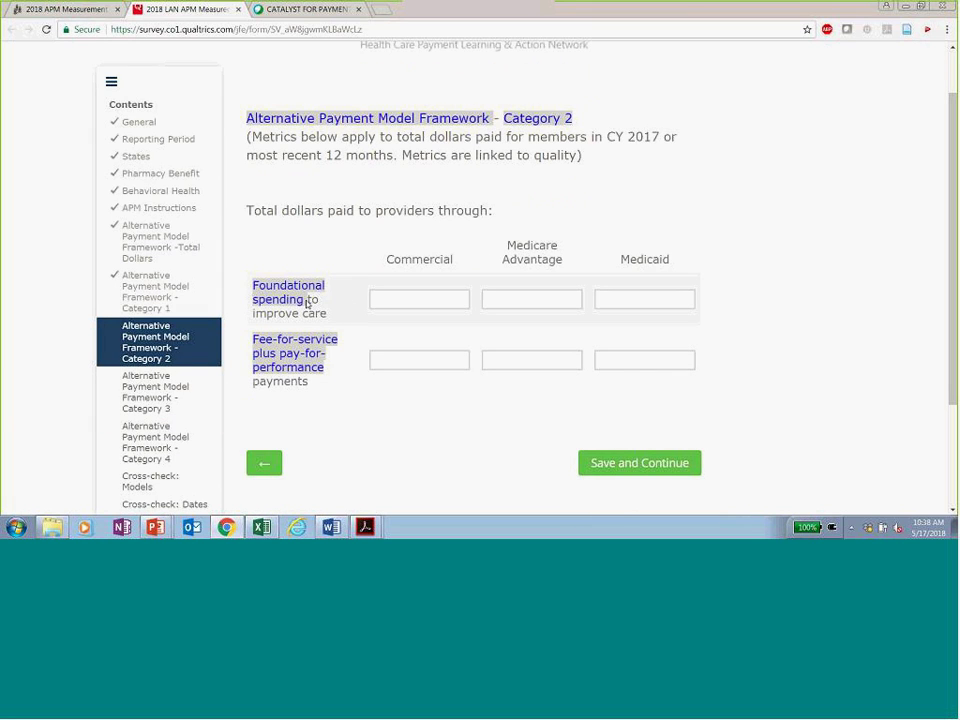
{"action": "mouse_move", "coordinate": [304, 305]}
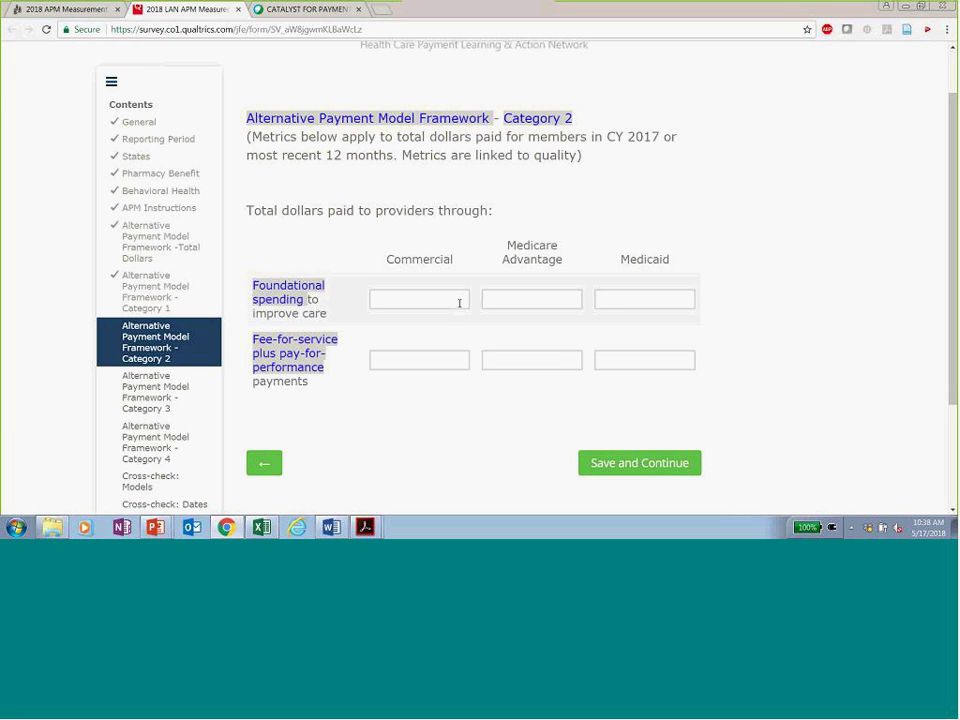
{"action": "left_click", "coordinate": [644, 466]}
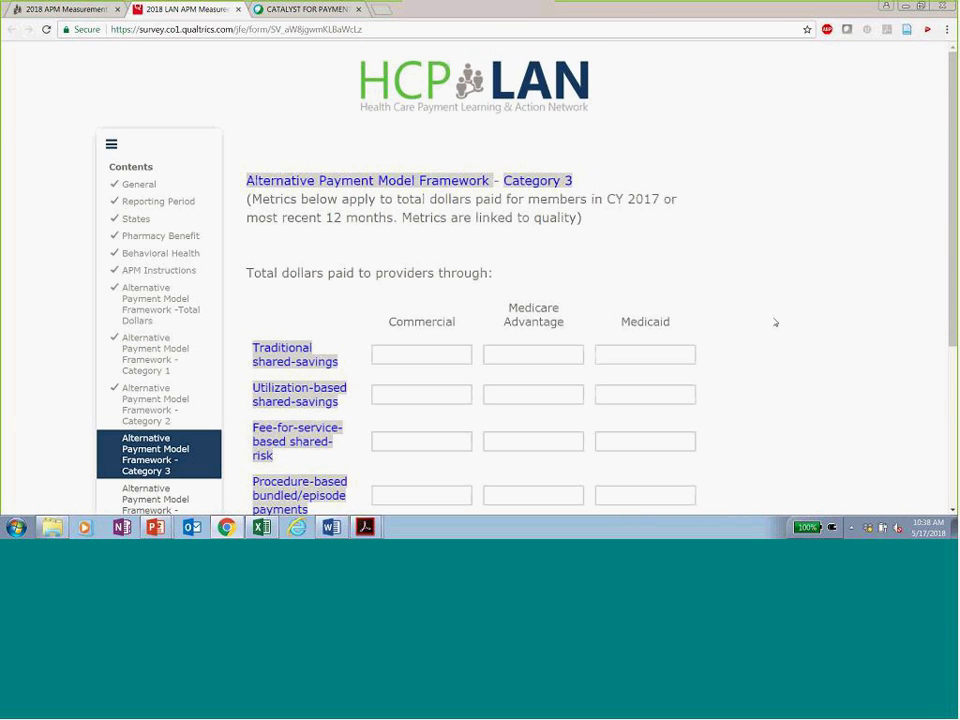
Read the definitions of the Category 3 rows and save Category 3 with blank fields
{"action": "scroll", "coordinate": [775, 322], "scroll_direction": "down", "scroll_amount": 2}
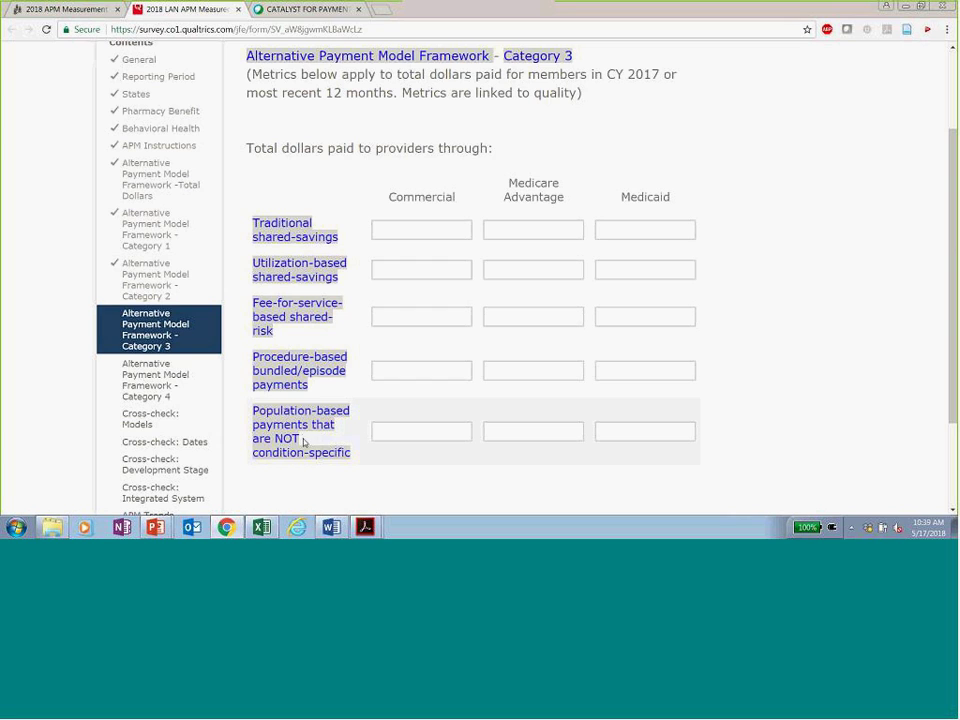
{"action": "mouse_move", "coordinate": [315, 453]}
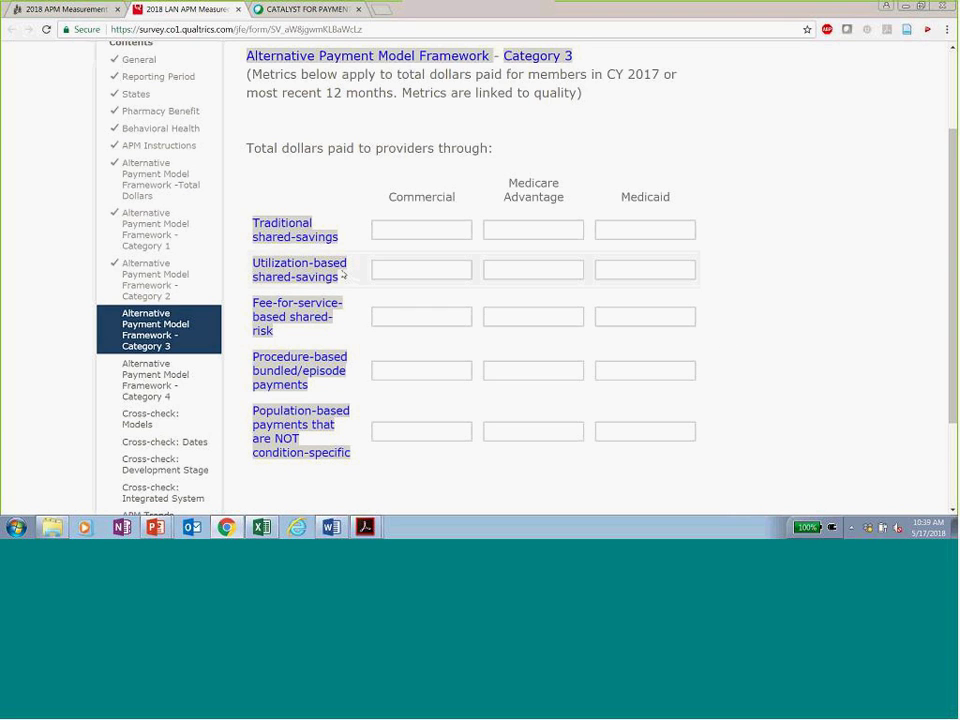
{"action": "mouse_move", "coordinate": [268, 266]}
{"action": "mouse_move", "coordinate": [339, 237]}
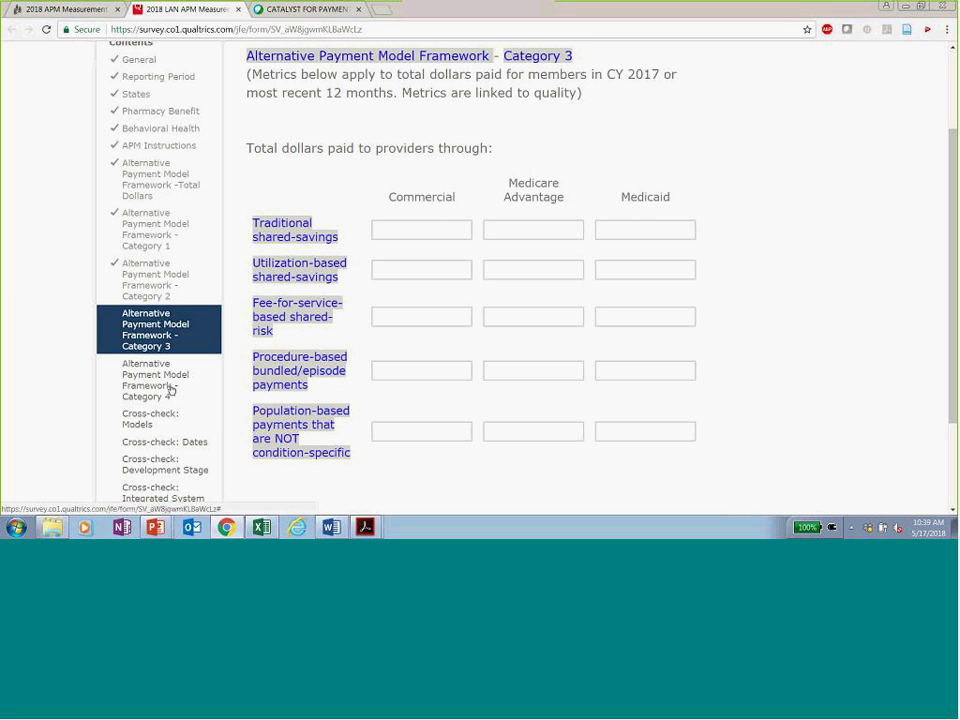
{"action": "scroll", "coordinate": [804, 317], "scroll_direction": "down", "scroll_amount": 1}
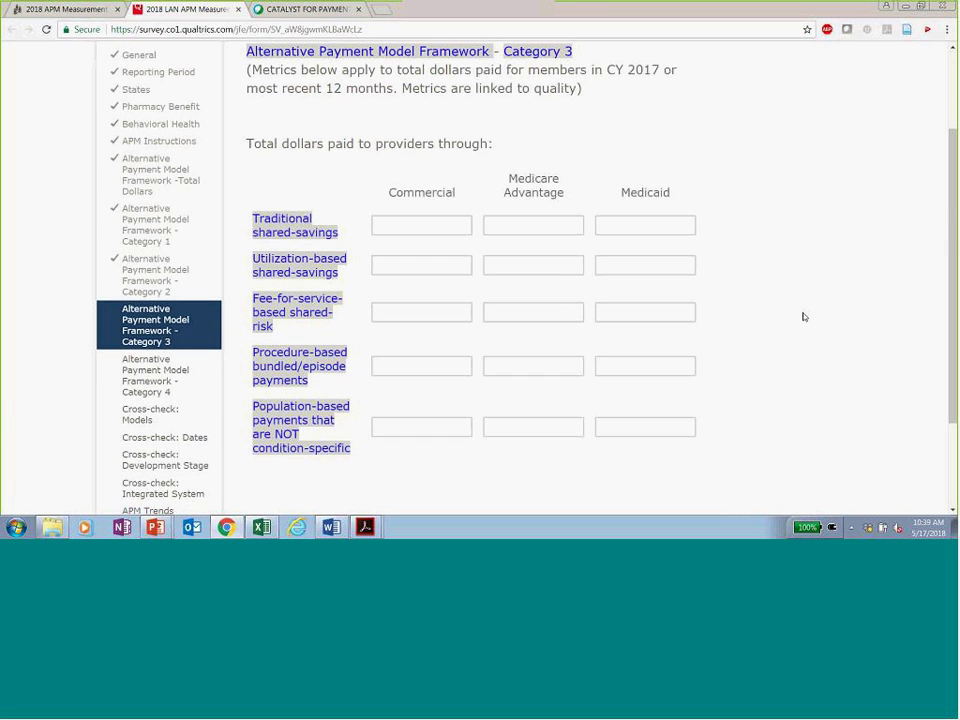
{"action": "scroll", "coordinate": [804, 317], "scroll_direction": "down", "scroll_amount": 3}
{"action": "left_click", "coordinate": [652, 412]}
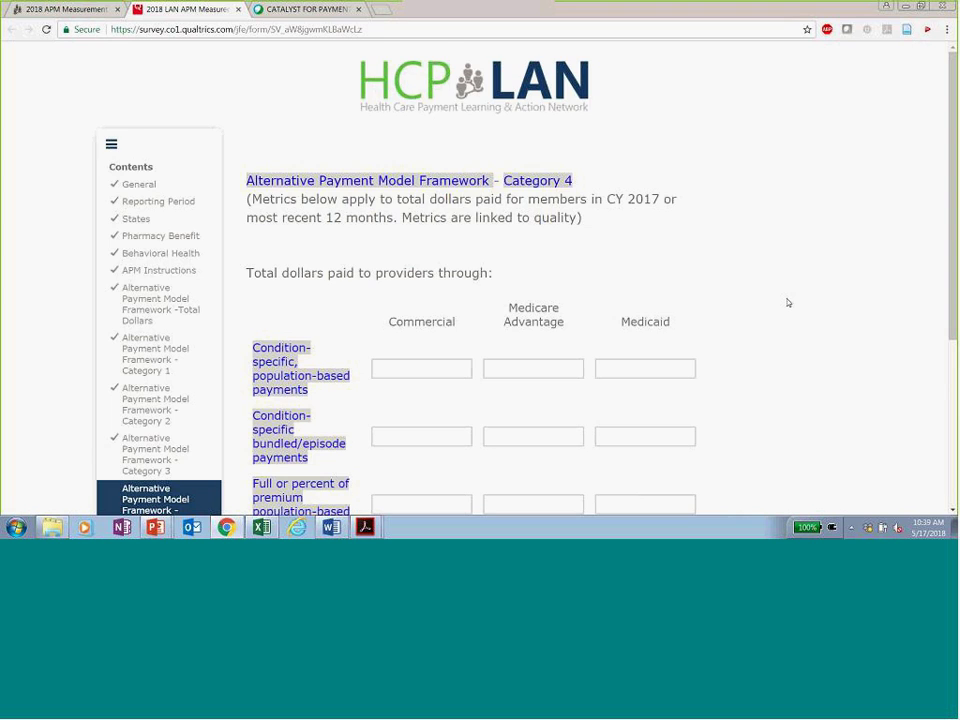
Review the four Category 4 population-based and integrated payment rows, leave them blank, and save
{"action": "scroll", "coordinate": [788, 302], "scroll_direction": "down", "scroll_amount": 1}
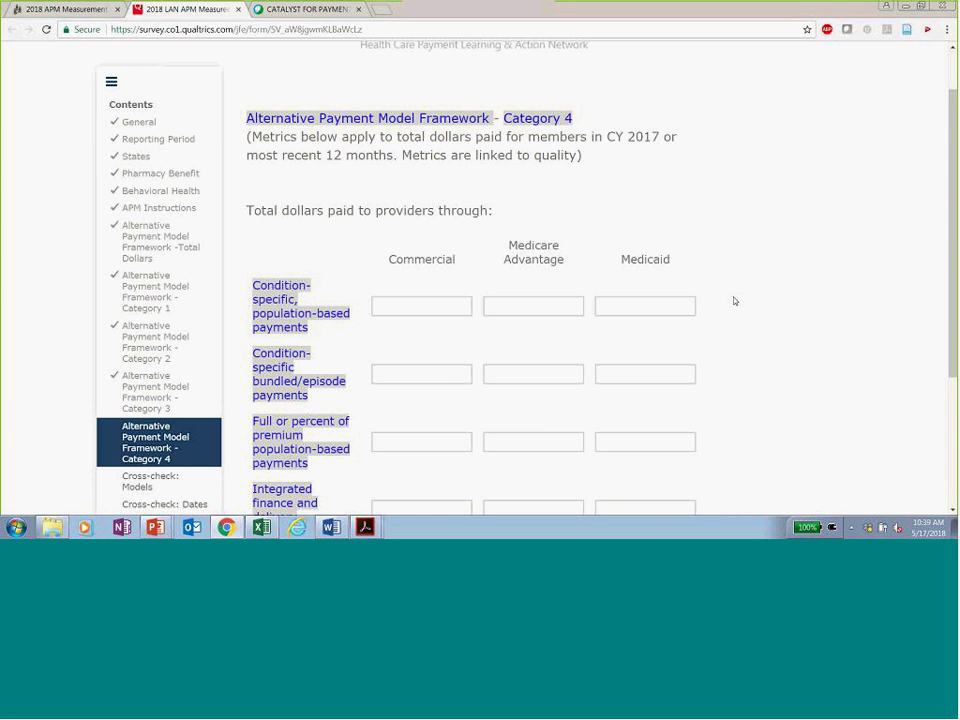
{"action": "scroll", "coordinate": [743, 300], "scroll_direction": "down", "scroll_amount": 1}
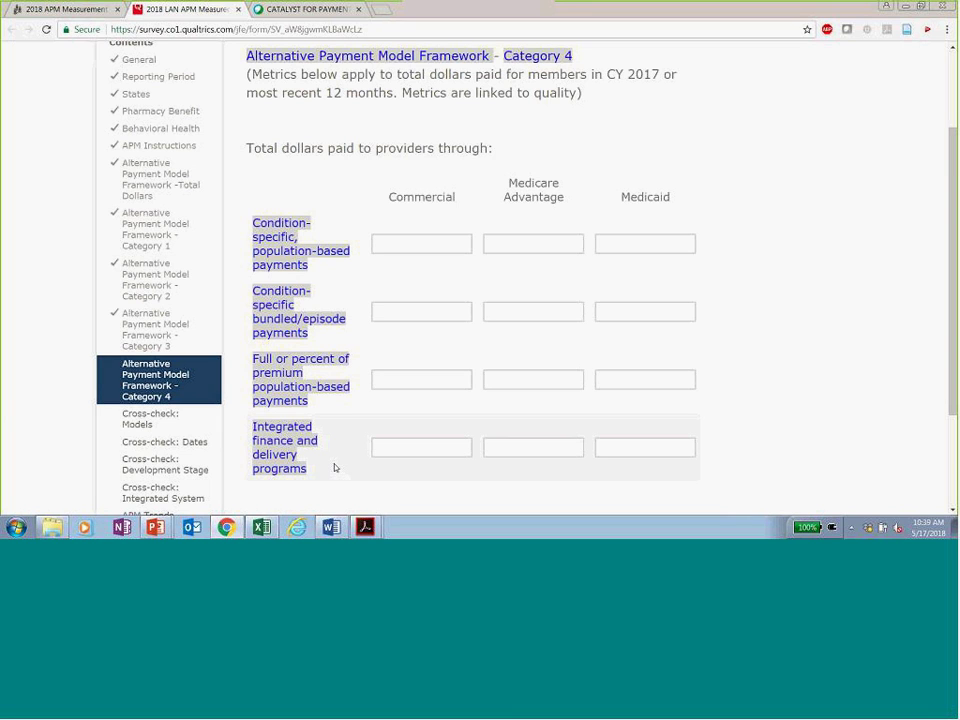
{"action": "scroll", "coordinate": [335, 467], "scroll_direction": "down", "scroll_amount": 1}
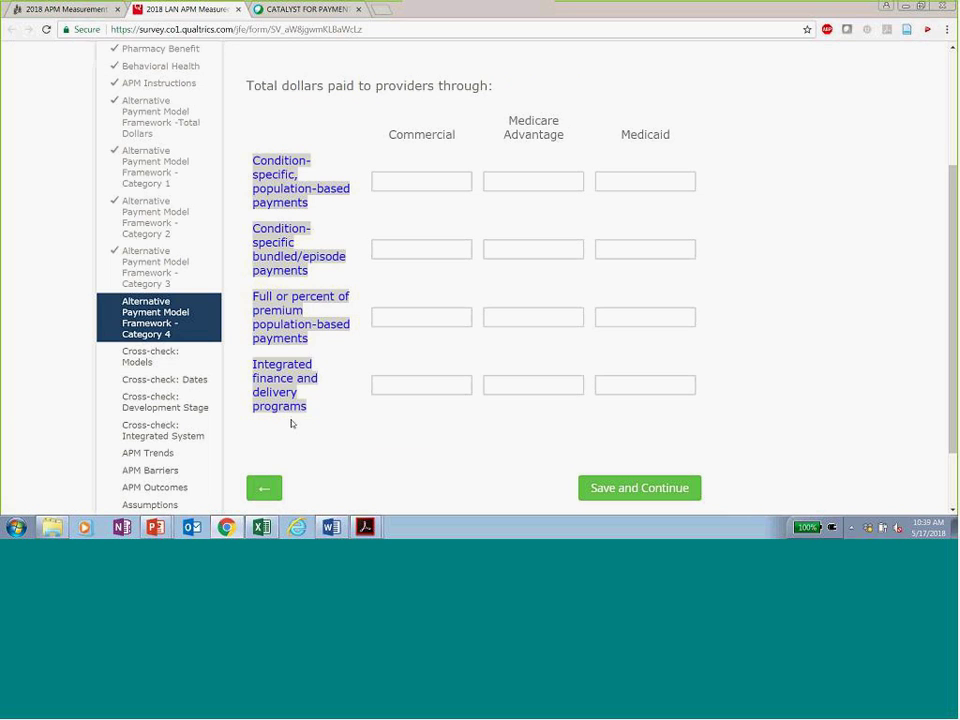
{"action": "mouse_move", "coordinate": [282, 397]}
{"action": "left_click", "coordinate": [625, 488]}
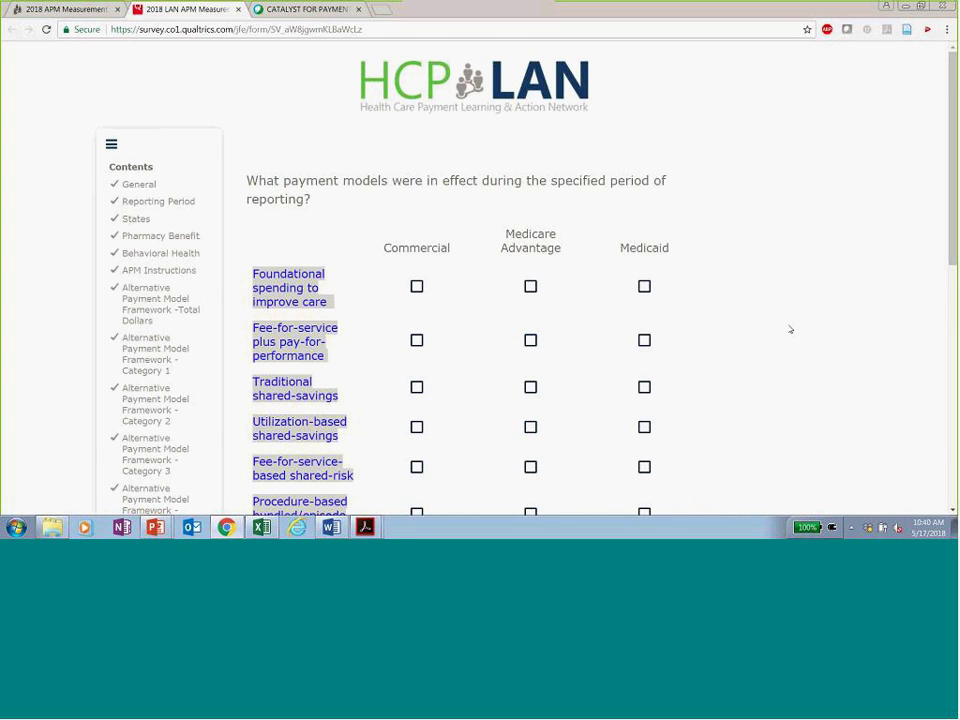
Mark Traditional shared-savings in effect for Commercial, Medicare Advantage and Medicaid
{"action": "scroll", "coordinate": [790, 330], "scroll_direction": "down", "scroll_amount": 2}
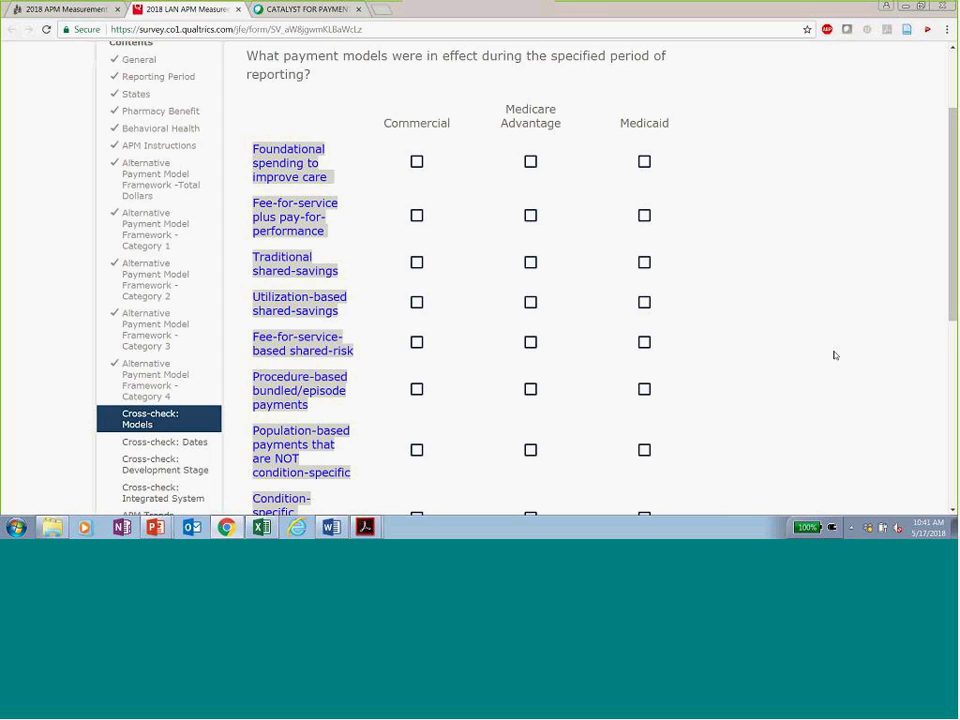
{"action": "left_click", "coordinate": [416, 264]}
{"action": "left_click", "coordinate": [531, 264]}
{"action": "left_click", "coordinate": [647, 270]}
Mark Utilization-based shared-savings in effect for Commercial and Medicaid, then save the payment models answers
{"action": "scroll", "coordinate": [876, 343], "scroll_direction": "down", "scroll_amount": 3}
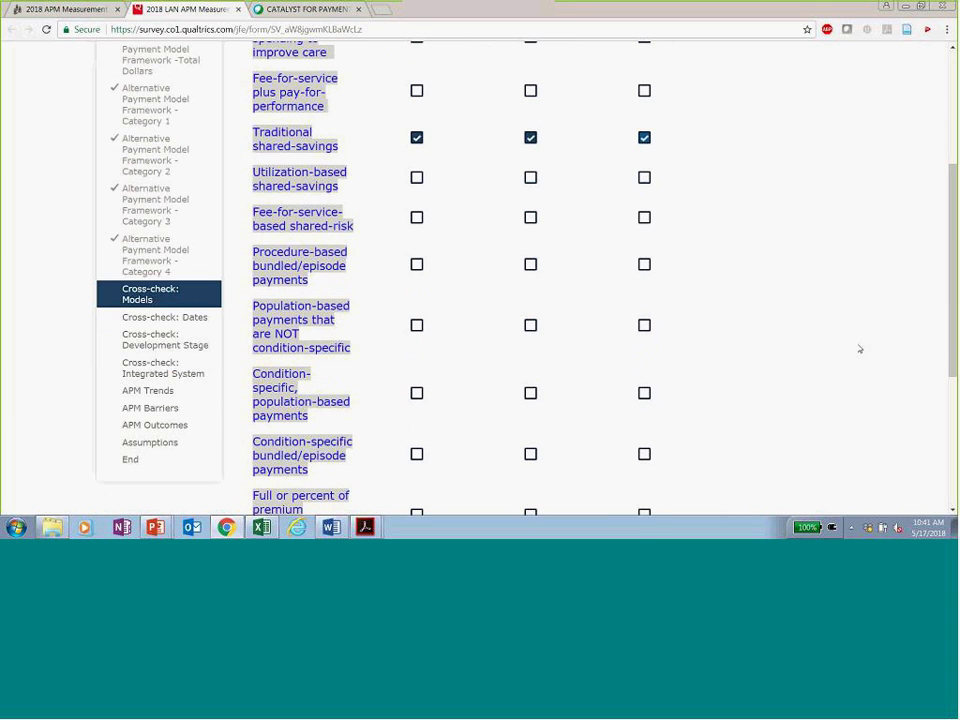
{"action": "left_click", "coordinate": [417, 178]}
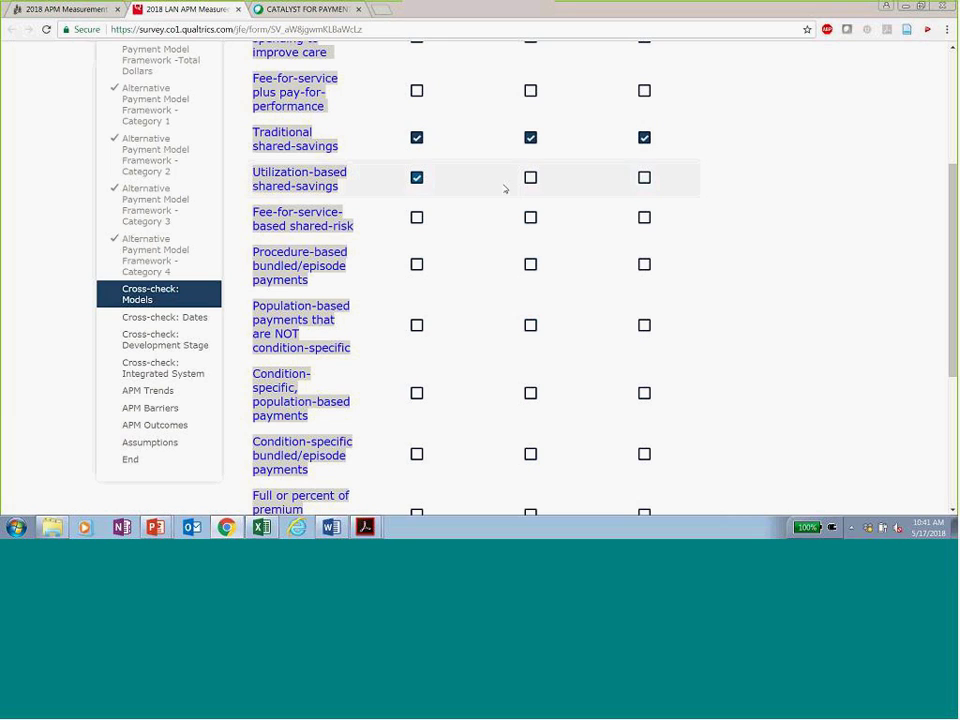
{"action": "left_click", "coordinate": [643, 178]}
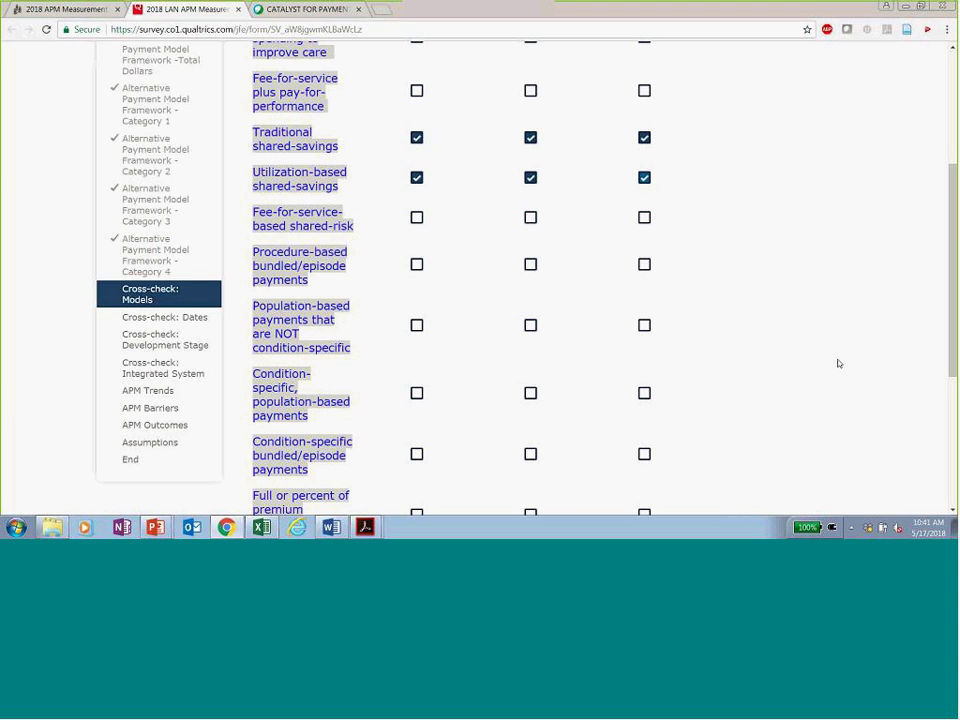
{"action": "scroll", "coordinate": [838, 364], "scroll_direction": "down", "scroll_amount": 3}
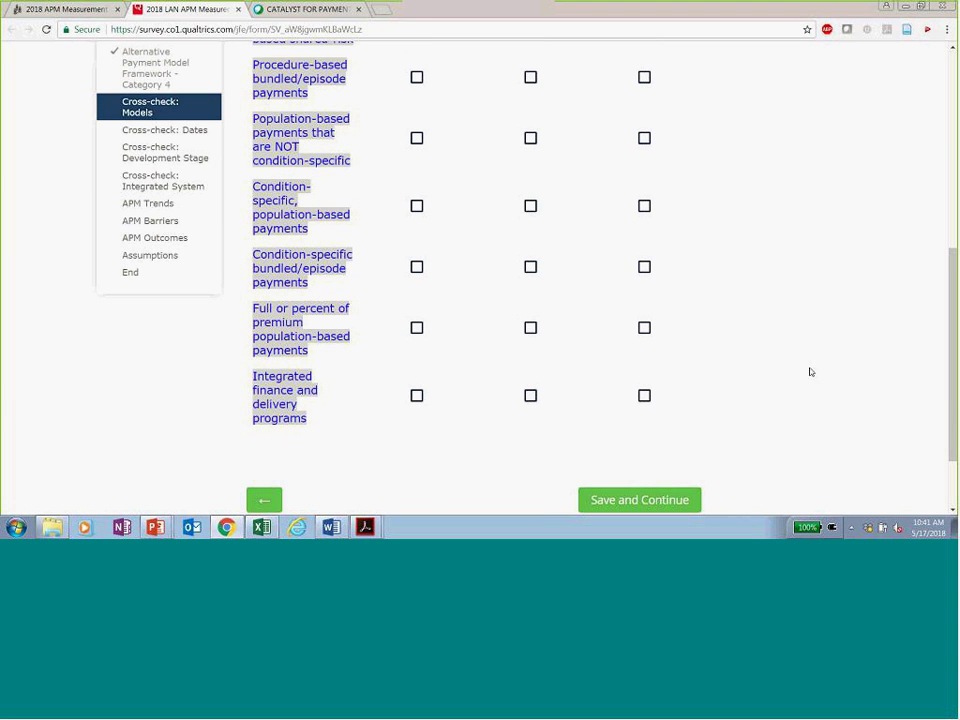
{"action": "left_click", "coordinate": [671, 501]}
{"action": "scroll", "coordinate": [744, 411], "scroll_direction": "up", "scroll_amount": 3}
{"action": "scroll", "coordinate": [742, 412], "scroll_direction": "down", "scroll_amount": 5}
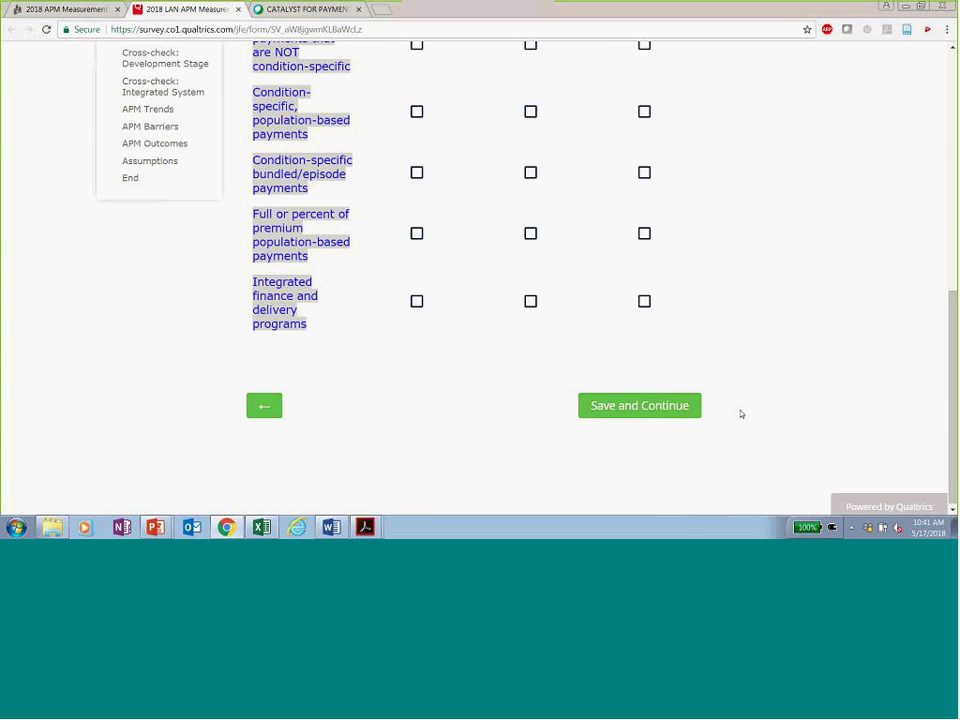
{"action": "left_click", "coordinate": [647, 414]}
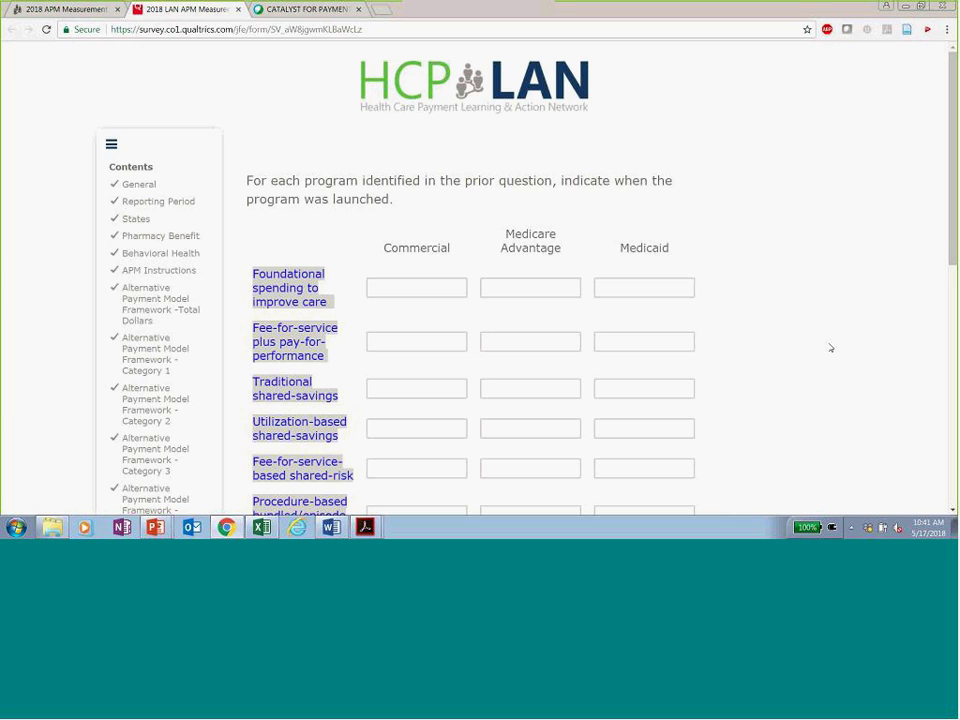
Enter 1/2014 as the Commercial launch date for Traditional shared-savings
{"action": "left_click", "coordinate": [406, 385]}
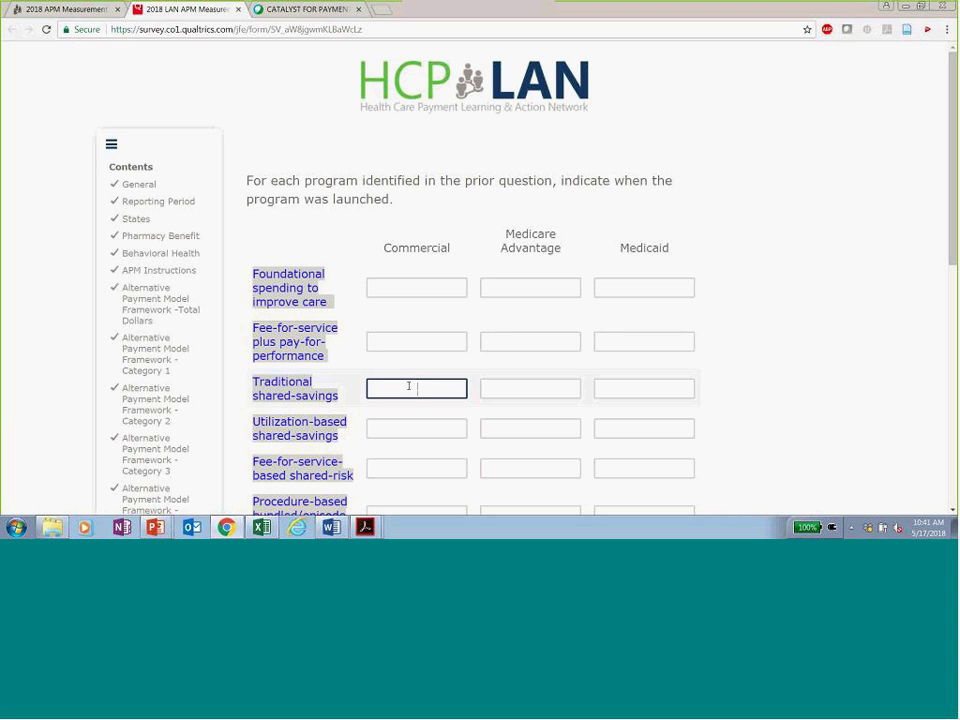
{"action": "type", "text": "1/2016"}
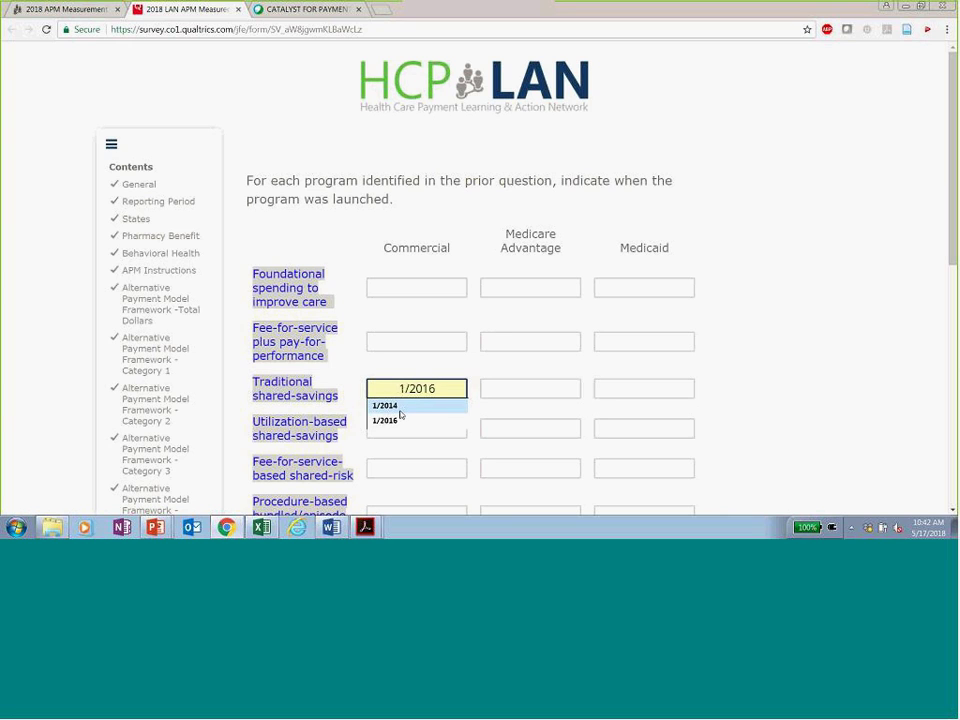
{"action": "left_click", "coordinate": [395, 405]}
{"action": "left_click", "coordinate": [550, 384]}
{"action": "left_click", "coordinate": [654, 387]}
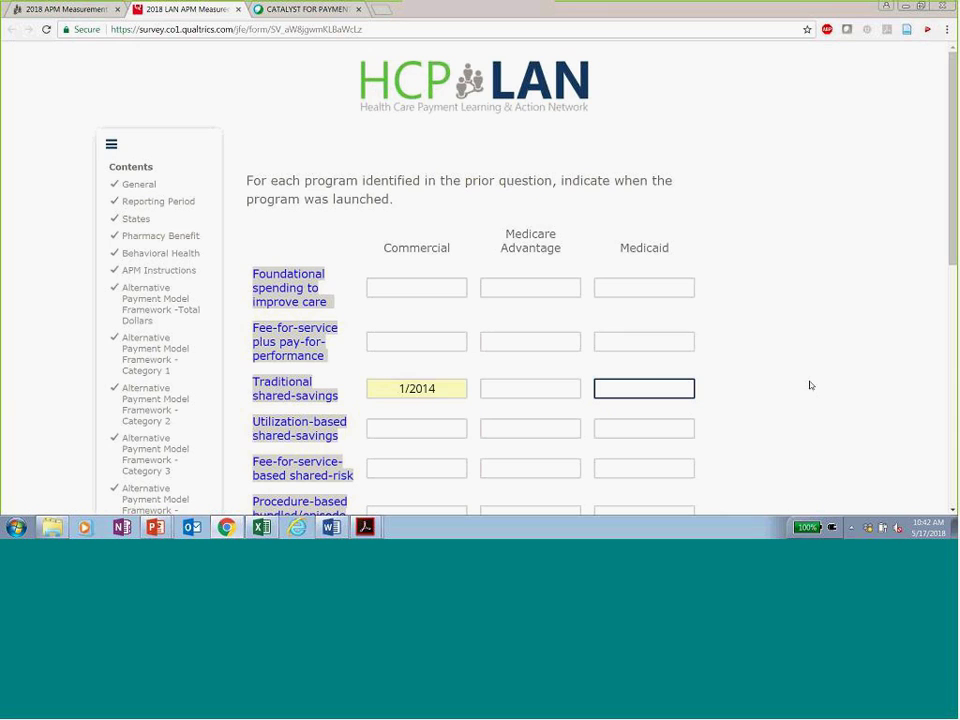
Enter 1/2017 as the Utilization-based shared-savings Commercial launch date and save the page
{"action": "left_click", "coordinate": [425, 428]}
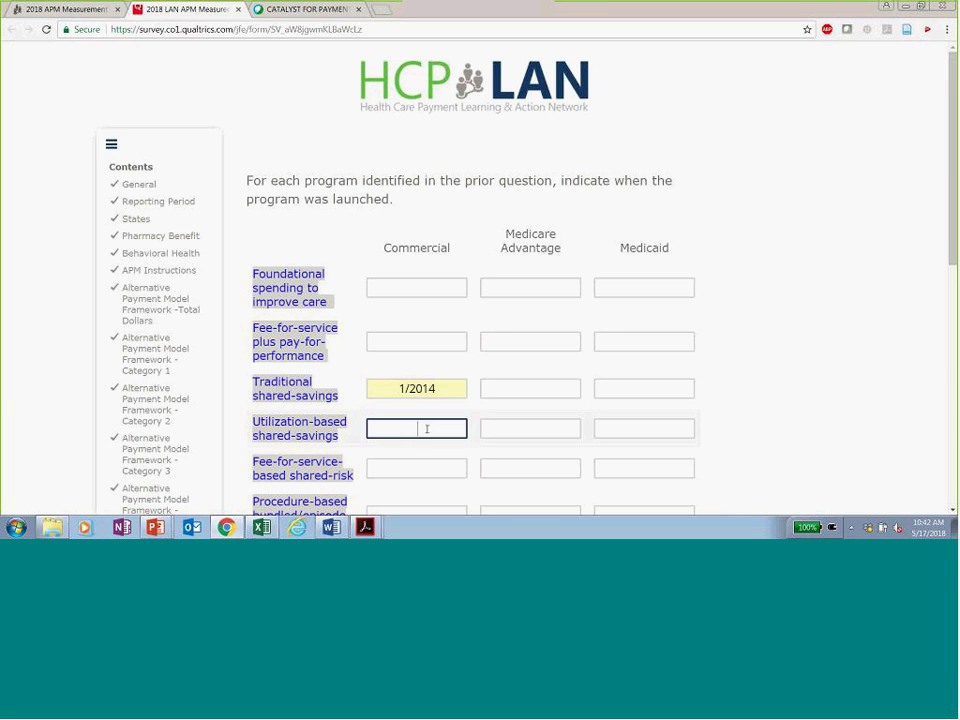
{"action": "type", "text": "1/2017"}
{"action": "left_click", "coordinate": [856, 450]}
{"action": "scroll", "coordinate": [854, 450], "scroll_direction": "down", "scroll_amount": 5}
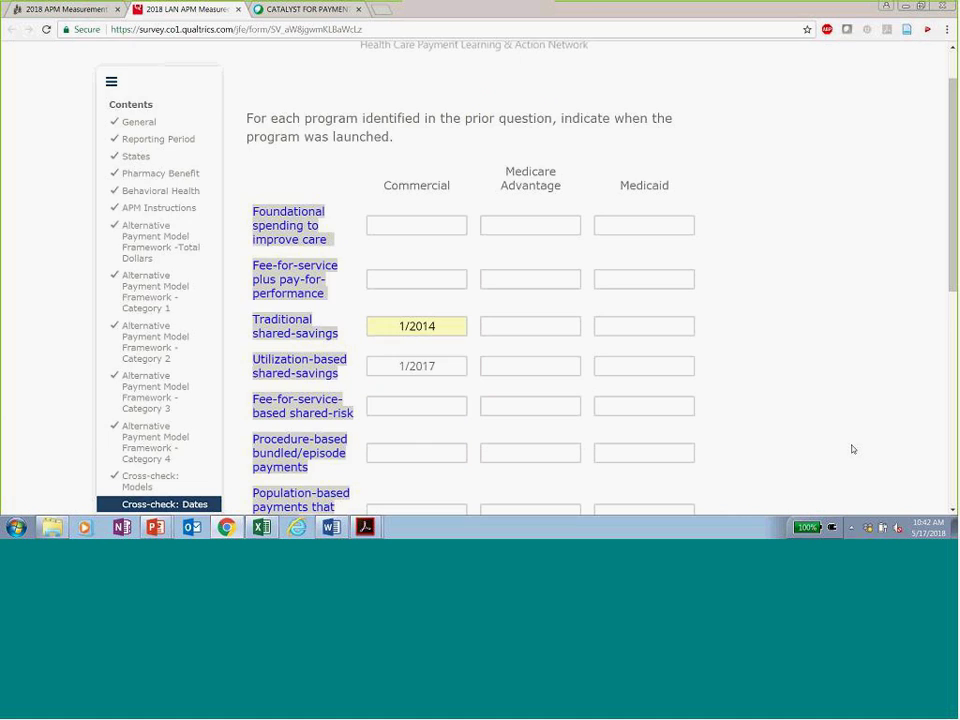
{"action": "scroll", "coordinate": [822, 464], "scroll_direction": "down", "scroll_amount": 3}
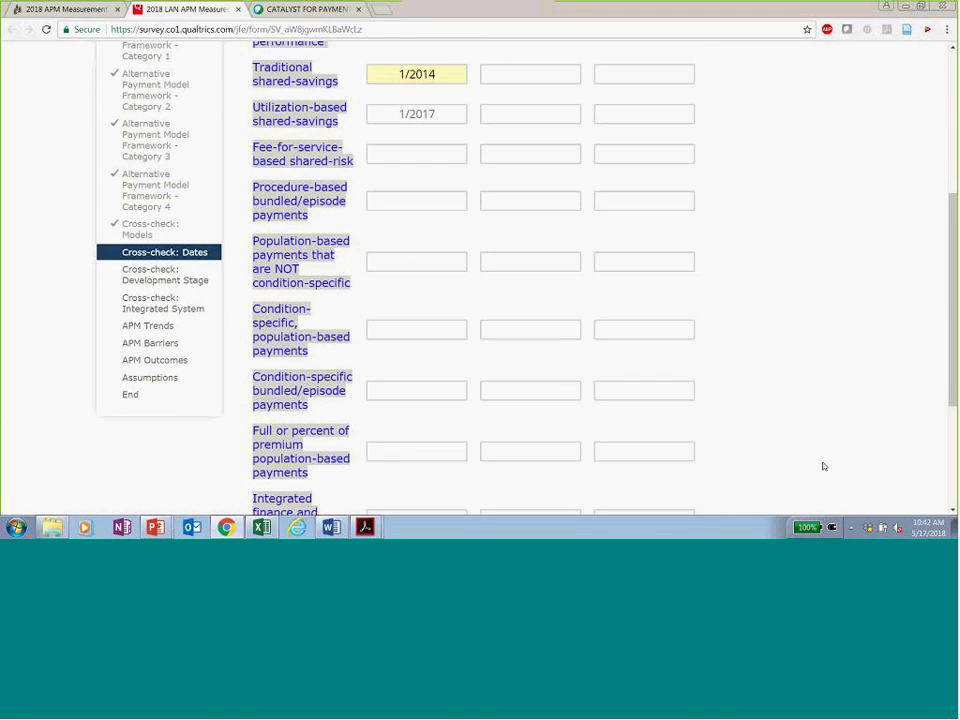
{"action": "left_click", "coordinate": [646, 500]}
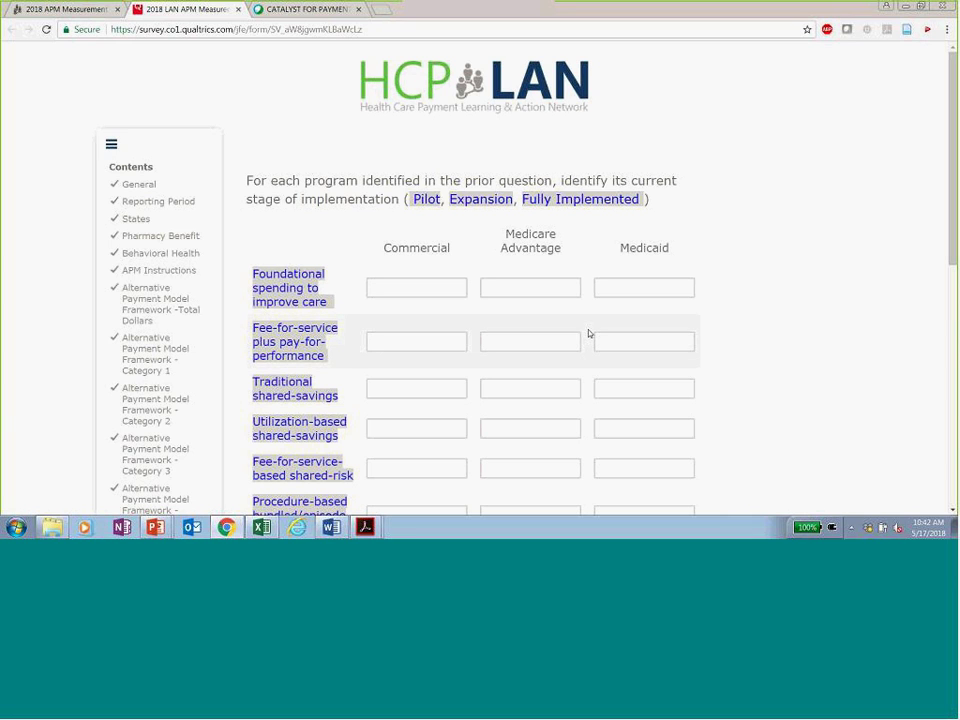
Set the Traditional shared-savings Commercial stage to Fully Implemented
{"action": "mouse_move", "coordinate": [428, 205]}
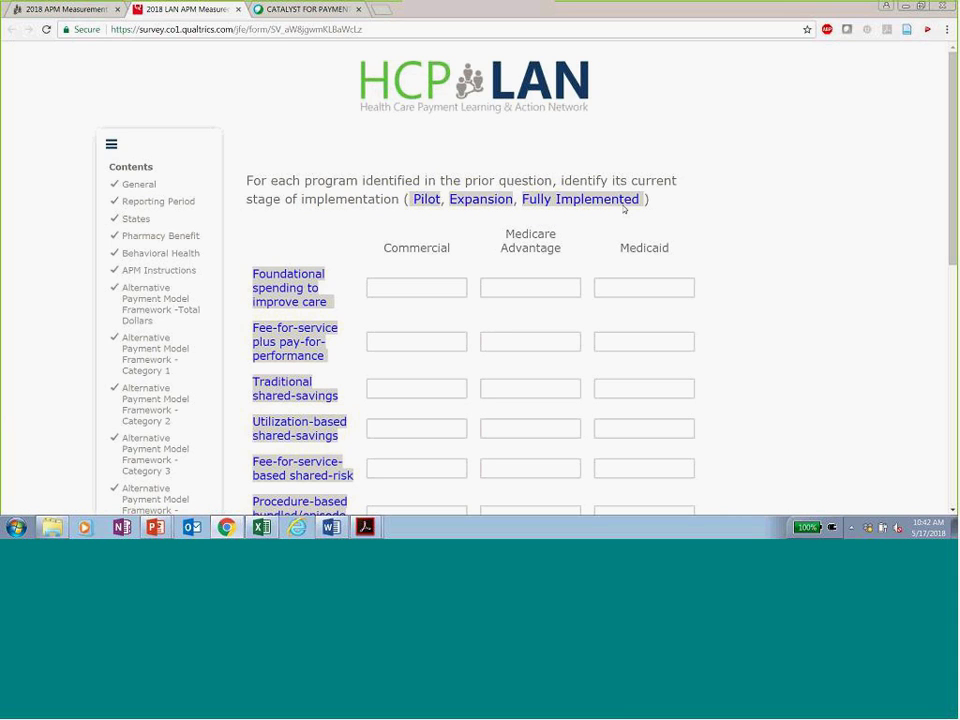
{"action": "left_click", "coordinate": [411, 387]}
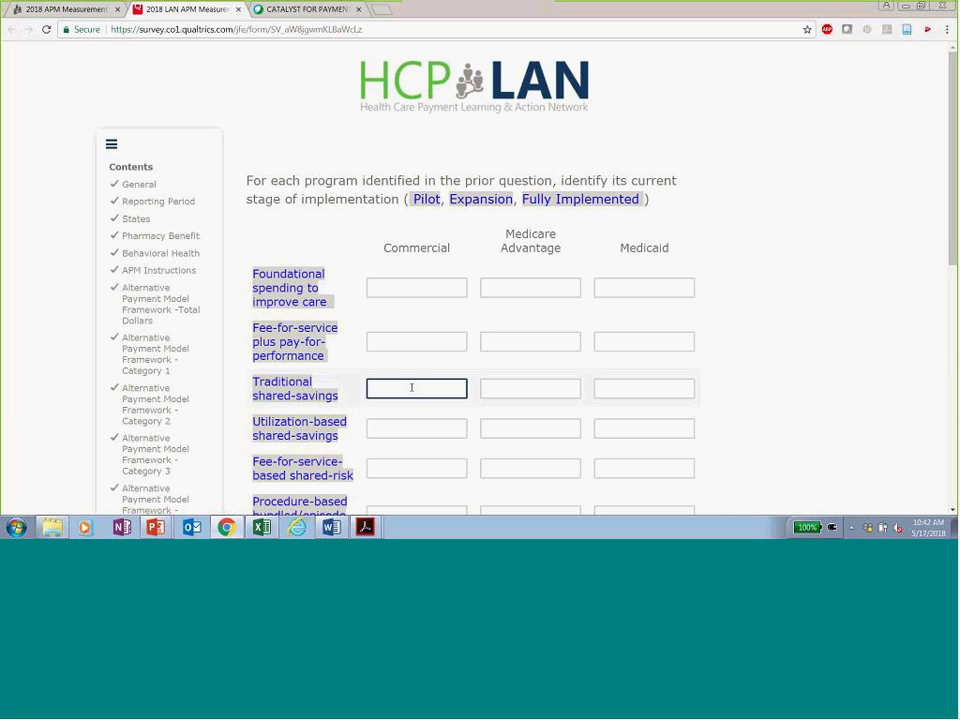
{"action": "type", "text": "Pilot"}
{"action": "key", "text": "BackSpace"}
{"action": "key", "text": "BackSpace"}
{"action": "key", "text": "BackSpace"}
{"action": "key", "text": "BackSpace"}
{"action": "key", "text": "BackSpace"}
{"action": "type", "text": "Full"}
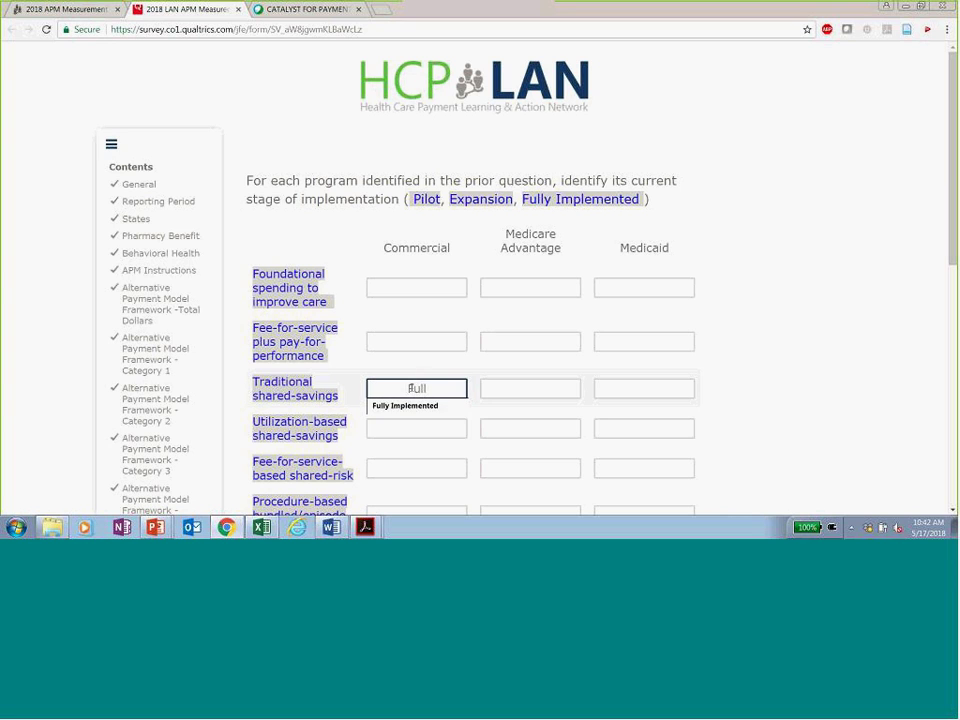
{"action": "left_click", "coordinate": [405, 406]}
Set the Utilization-based shared-savings Commercial stage to Expansion and save the page
{"action": "left_click", "coordinate": [419, 431]}
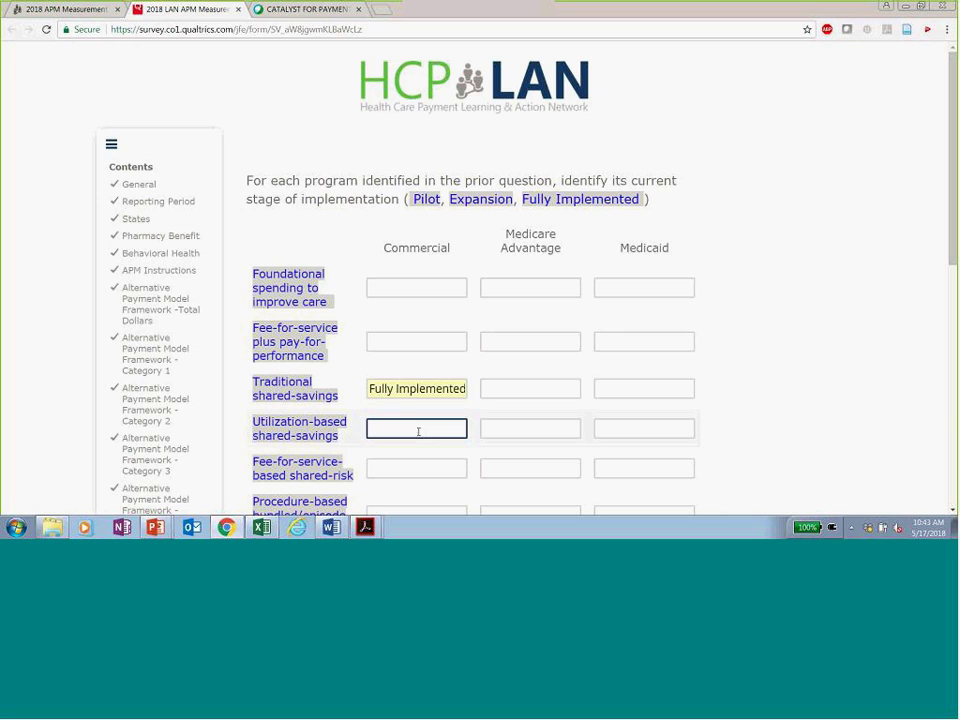
{"action": "type", "text": "Expansion"}
{"action": "left_click", "coordinate": [768, 442]}
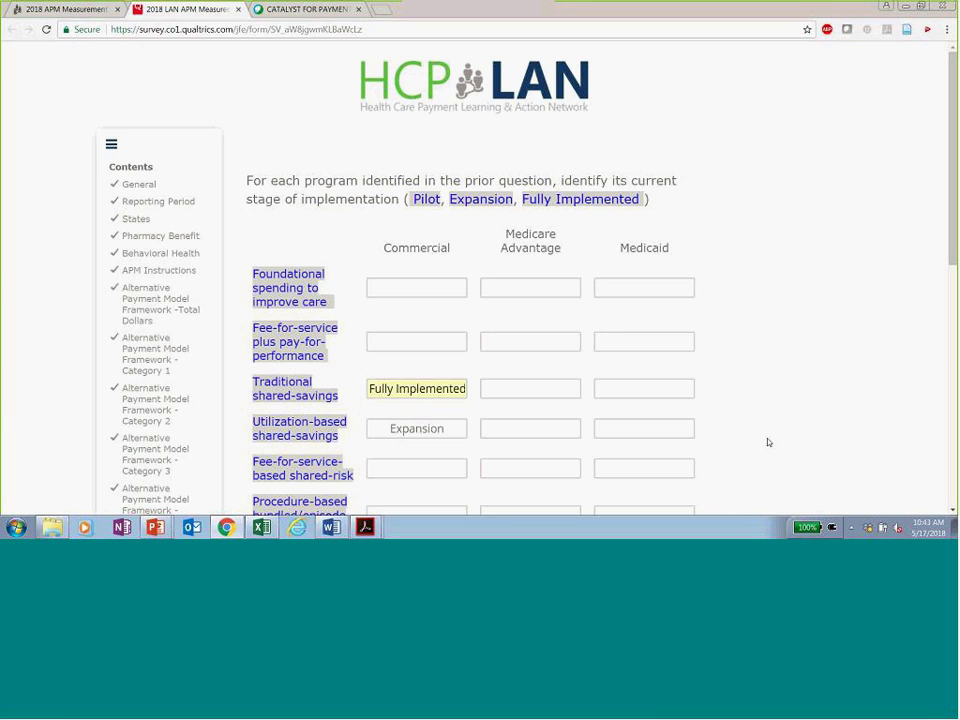
{"action": "left_click", "coordinate": [457, 428]}
{"action": "left_click", "coordinate": [840, 433]}
{"action": "scroll", "coordinate": [840, 434], "scroll_direction": "down", "scroll_amount": 3}
{"action": "scroll", "coordinate": [840, 433], "scroll_direction": "down", "scroll_amount": 3}
{"action": "left_click", "coordinate": [647, 405]}
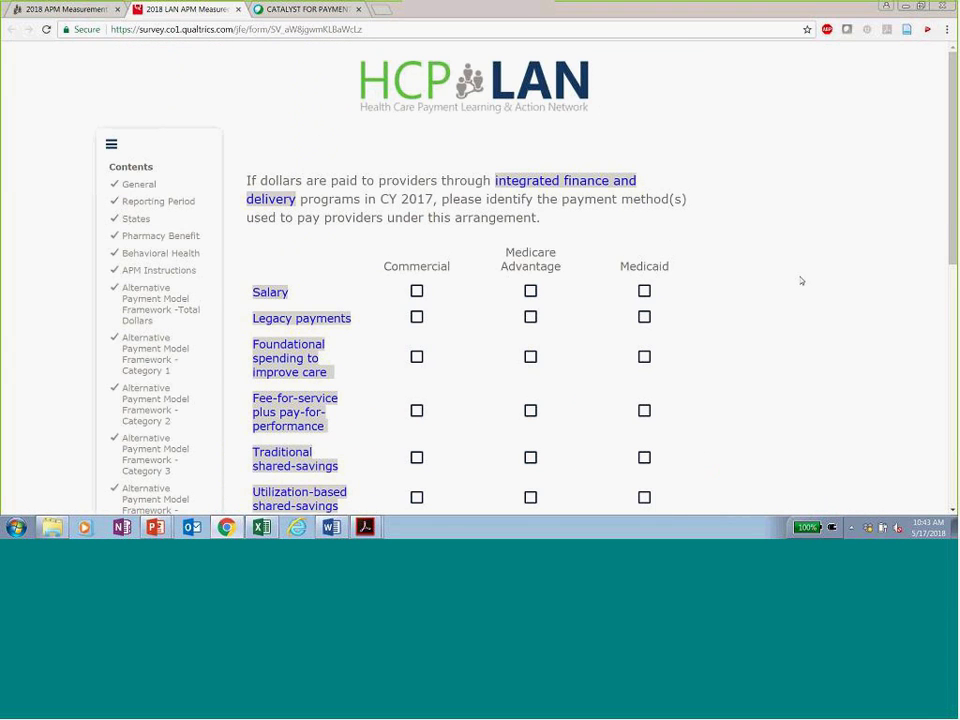
Tick Traditional shared-savings for Commercial and Medicaid, Utilization-based for Medicare Advantage, and save
{"action": "mouse_move", "coordinate": [563, 188]}
{"action": "scroll", "coordinate": [873, 295], "scroll_direction": "down", "scroll_amount": 3}
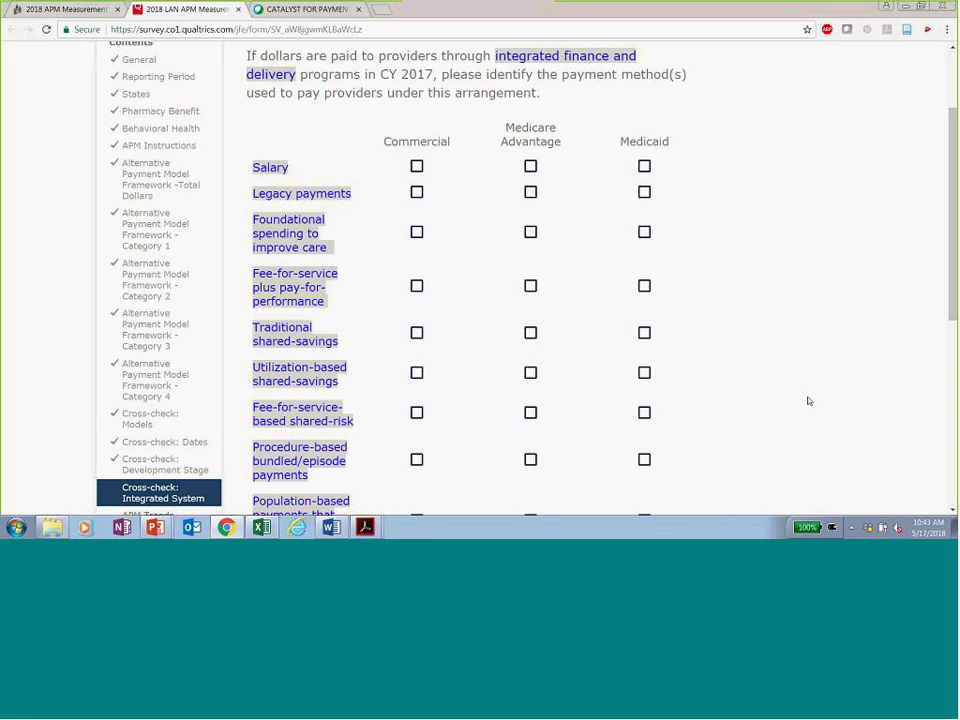
{"action": "scroll", "coordinate": [809, 401], "scroll_direction": "down", "scroll_amount": 1}
{"action": "scroll", "coordinate": [809, 401], "scroll_direction": "down", "scroll_amount": 1}
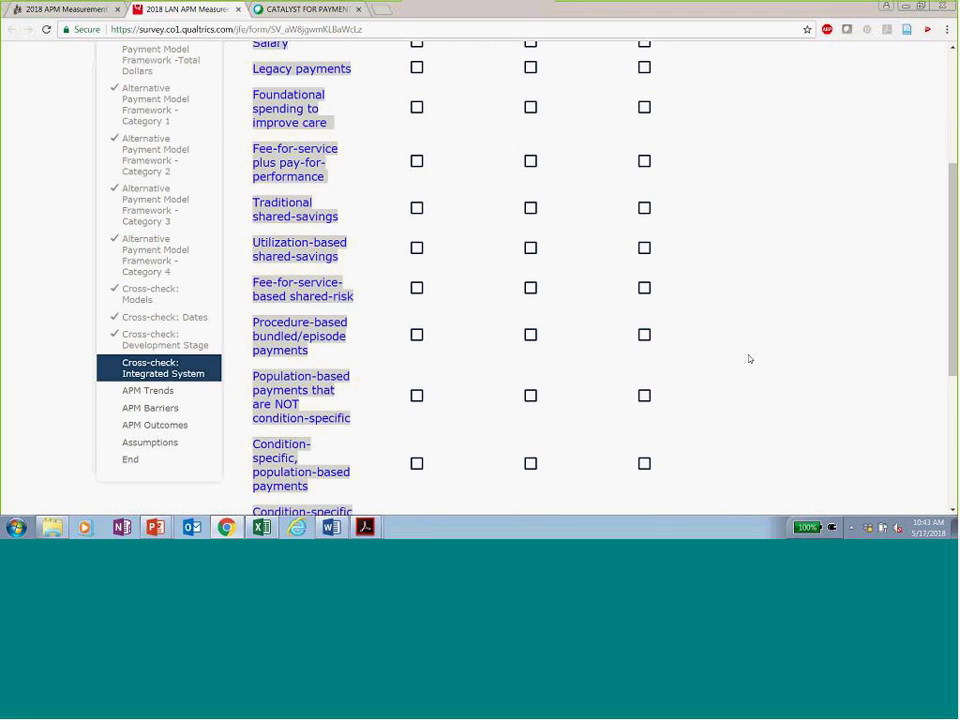
{"action": "left_click", "coordinate": [417, 208]}
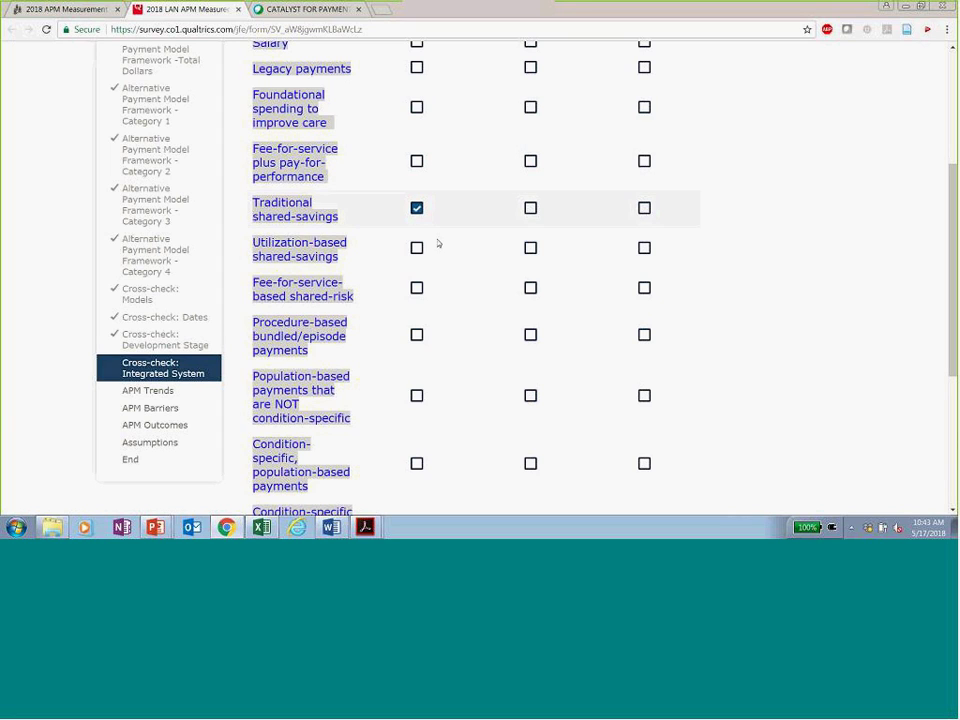
{"action": "left_click", "coordinate": [531, 249]}
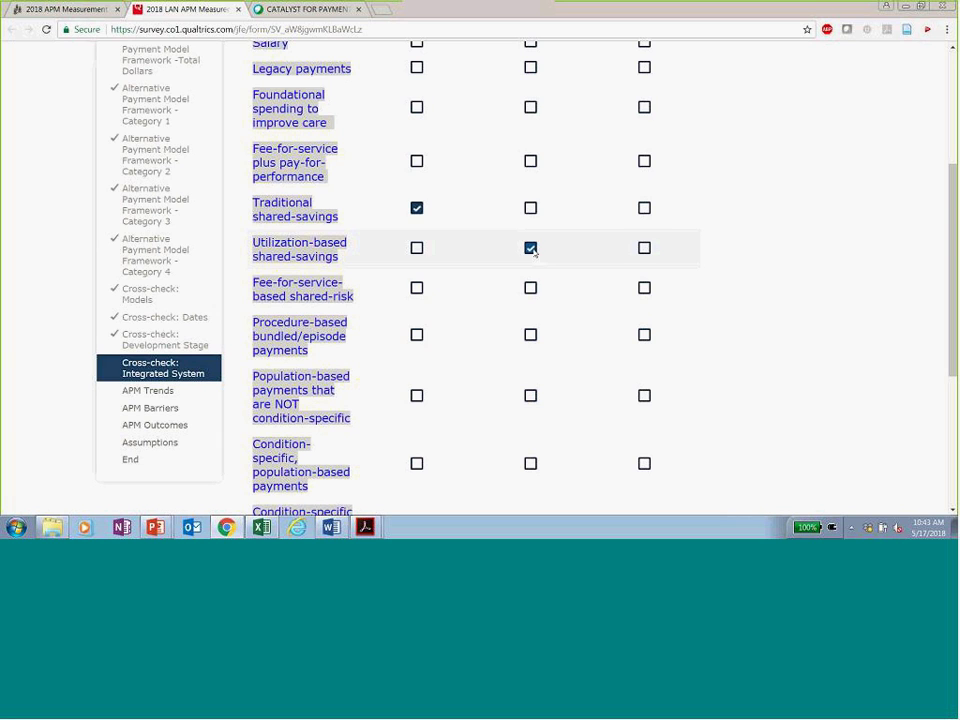
{"action": "left_click", "coordinate": [644, 208]}
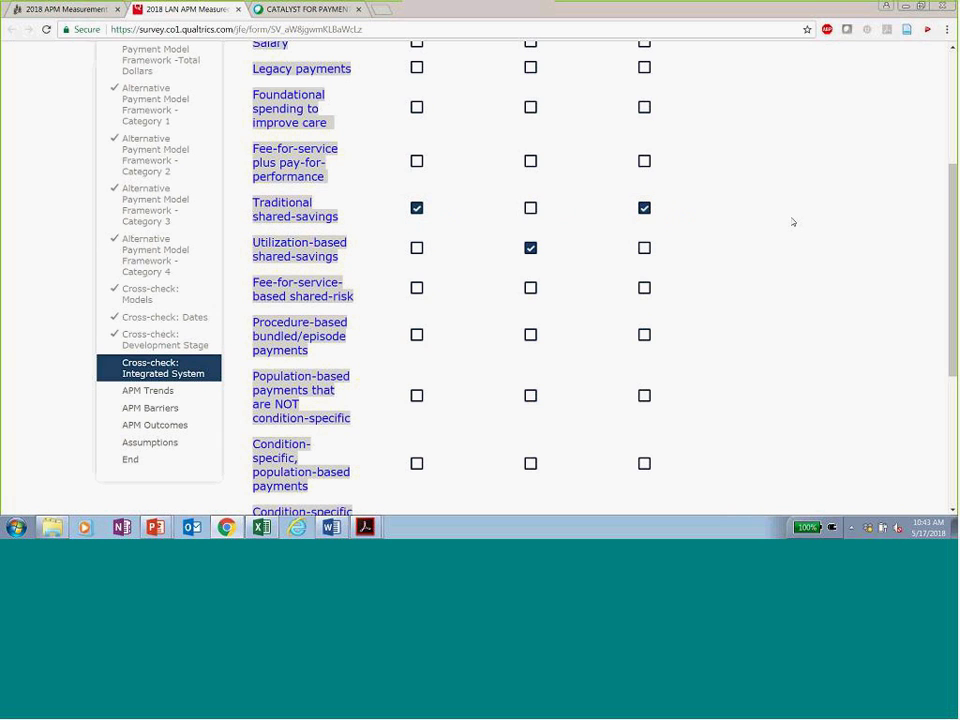
{"action": "scroll", "coordinate": [790, 222], "scroll_direction": "up", "scroll_amount": 3}
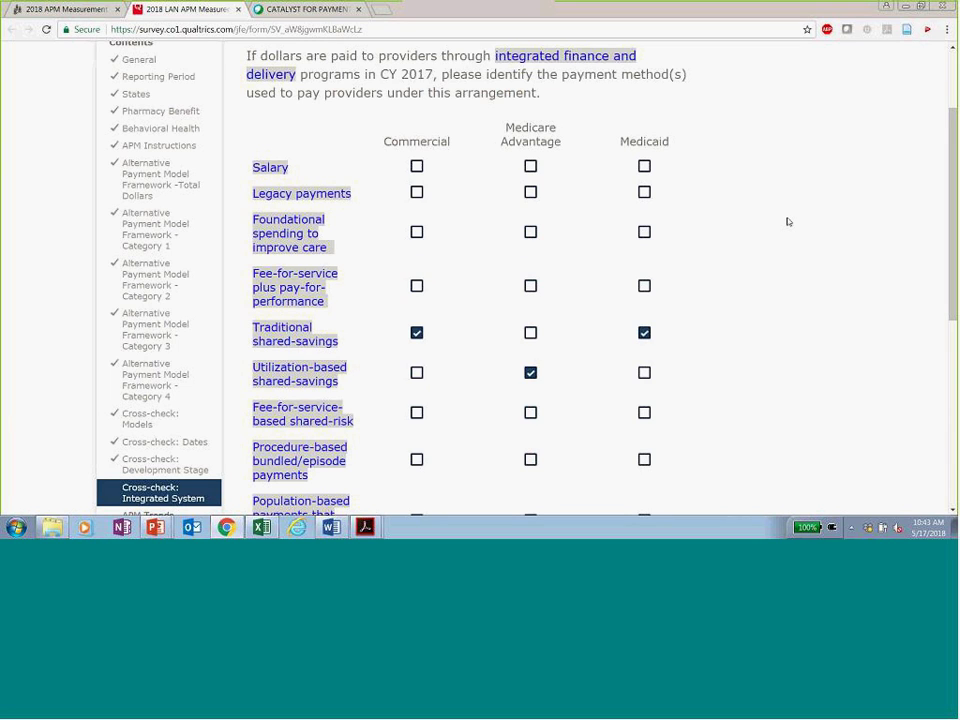
{"action": "scroll", "coordinate": [788, 222], "scroll_direction": "down", "scroll_amount": 1}
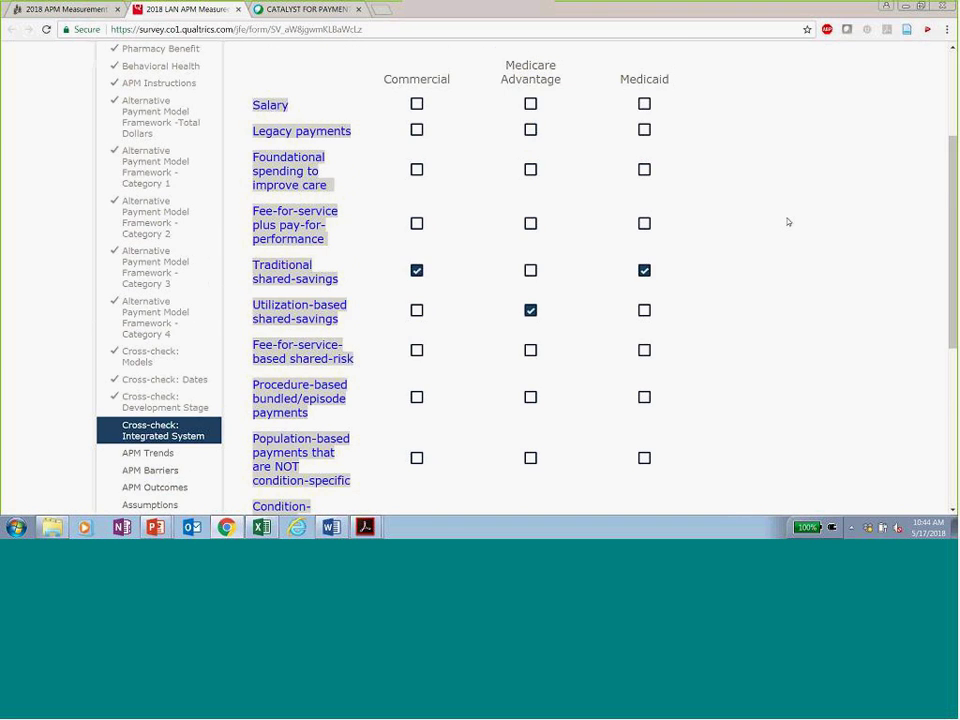
{"action": "scroll", "coordinate": [788, 222], "scroll_direction": "down", "scroll_amount": 4}
{"action": "scroll", "coordinate": [780, 232], "scroll_direction": "down", "scroll_amount": 2}
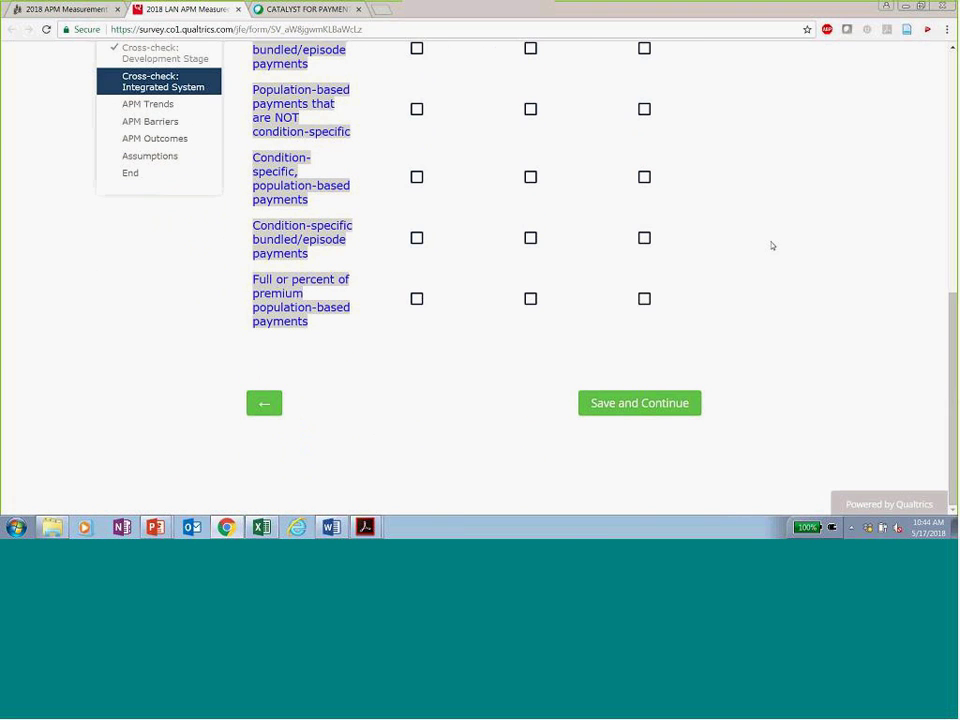
{"action": "left_click", "coordinate": [628, 403]}
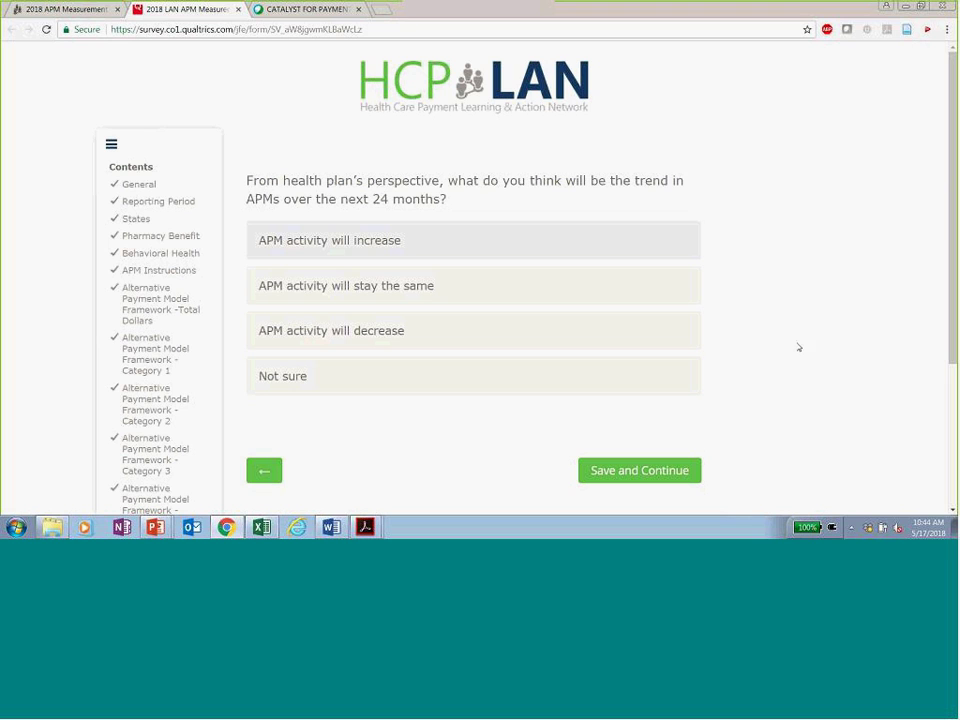
Answer that APM activity will increase, then pick 3B as the most impacted subcategory and save
{"action": "left_click", "coordinate": [508, 250]}
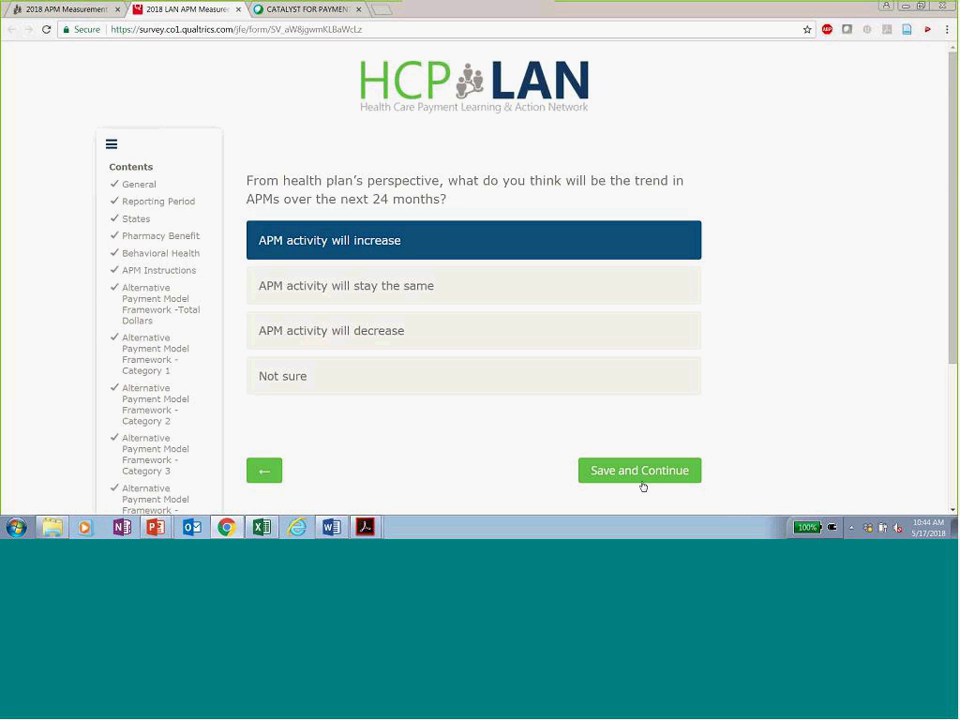
{"action": "left_click", "coordinate": [643, 480]}
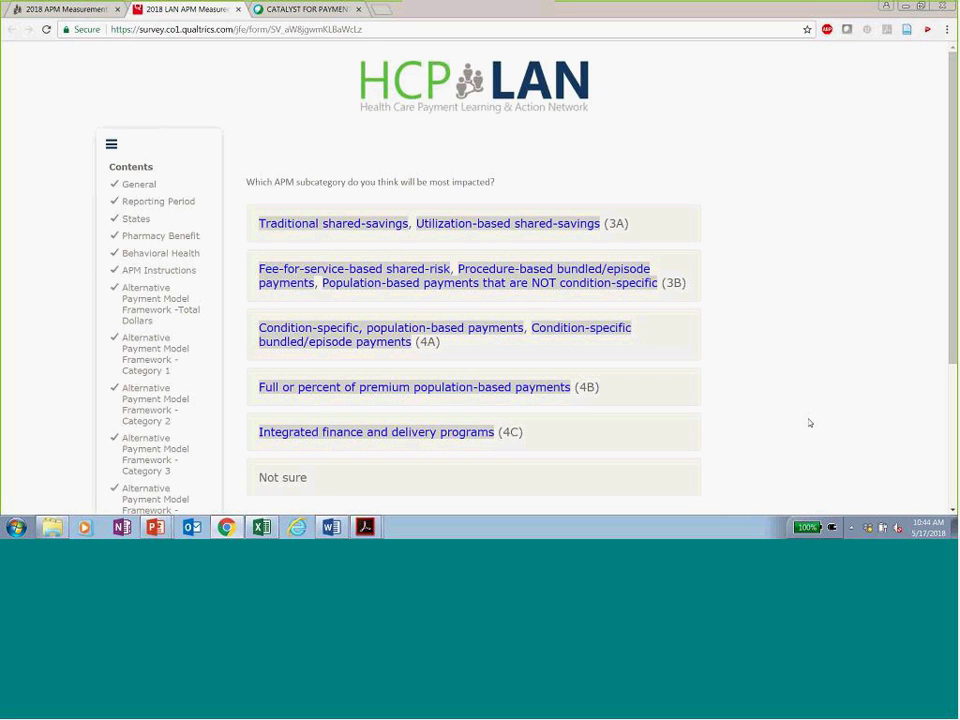
{"action": "scroll", "coordinate": [810, 423], "scroll_direction": "down", "scroll_amount": 1}
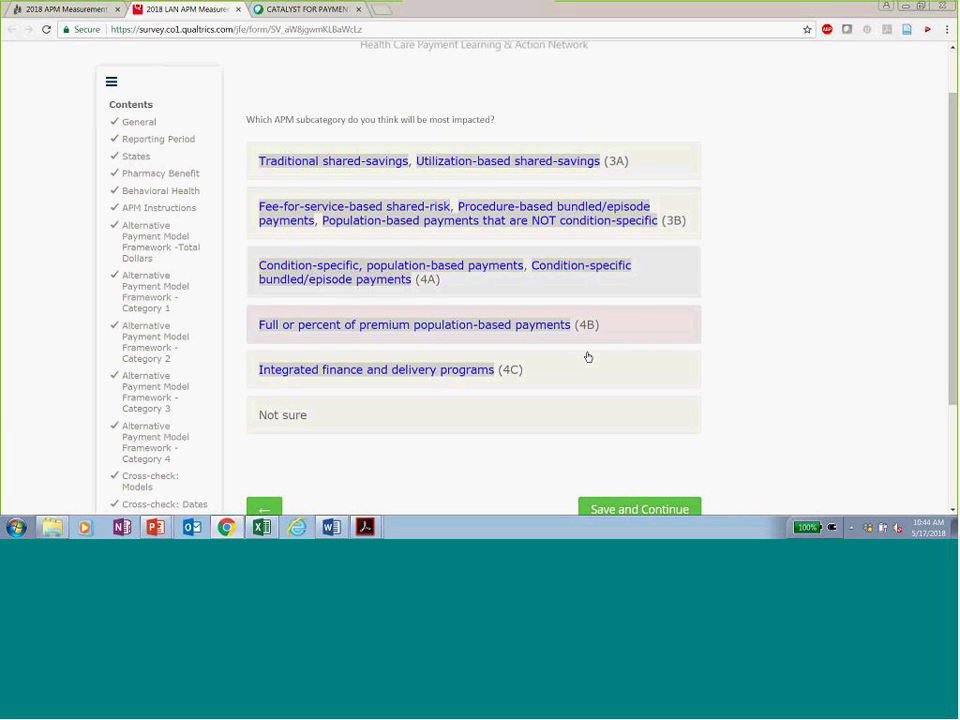
{"action": "left_click", "coordinate": [503, 415]}
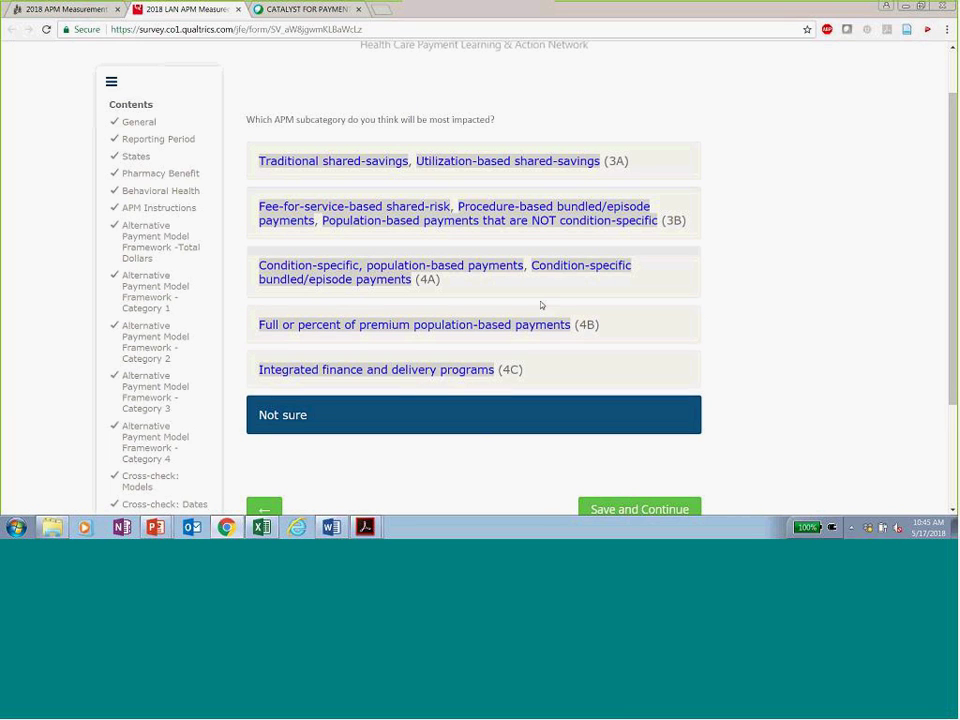
{"action": "mouse_move", "coordinate": [464, 226]}
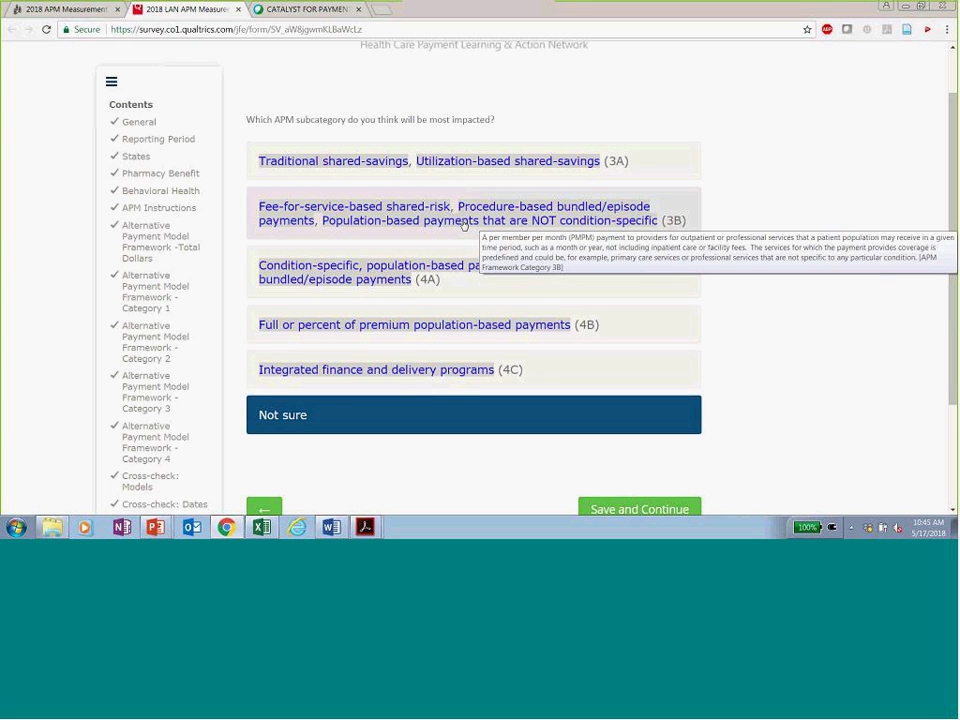
{"action": "left_click", "coordinate": [464, 226]}
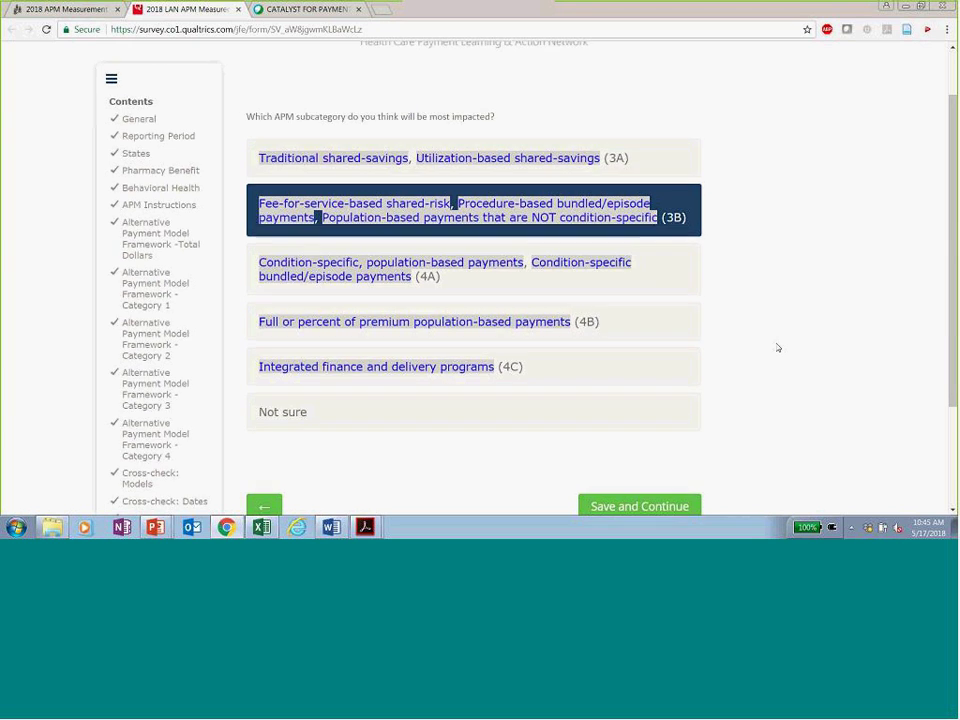
{"action": "scroll", "coordinate": [778, 347], "scroll_direction": "down", "scroll_amount": 1}
{"action": "left_click", "coordinate": [636, 449]}
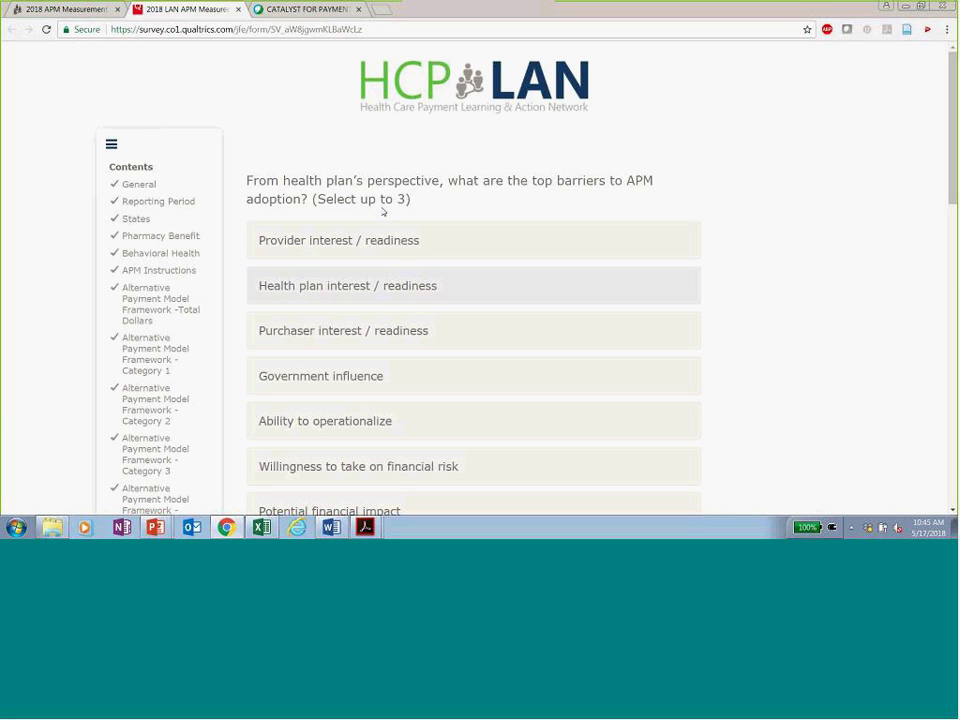
Highlight the 'Select up to 3' note and the top facilitators phrase while reading the question
{"action": "left_click_drag", "start_coordinate": [317, 199], "coordinate": [427, 216]}
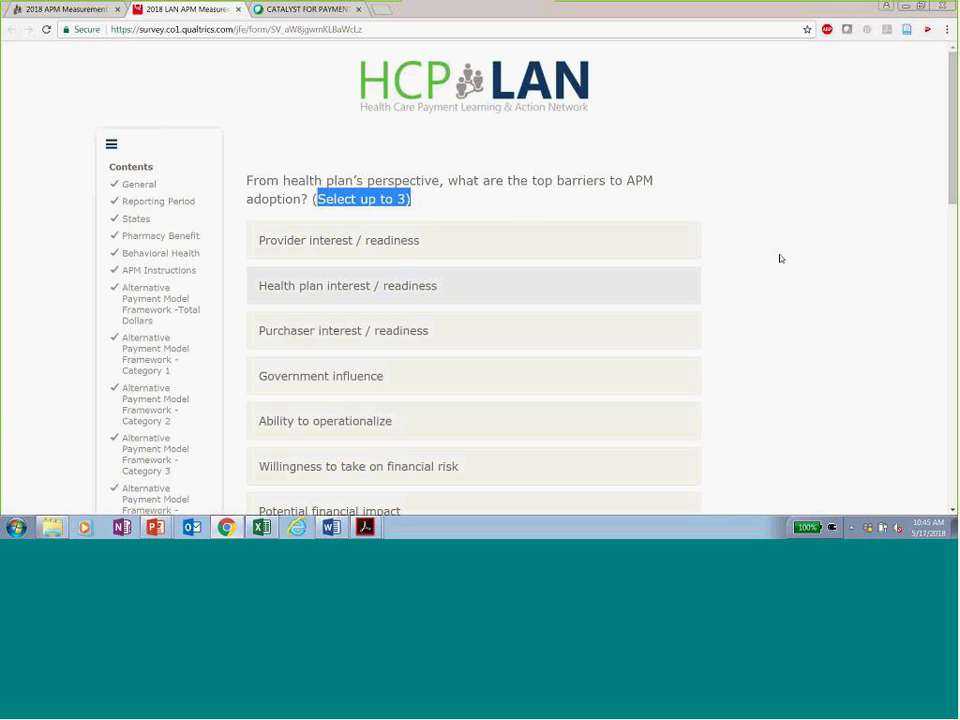
{"action": "left_click", "coordinate": [799, 306]}
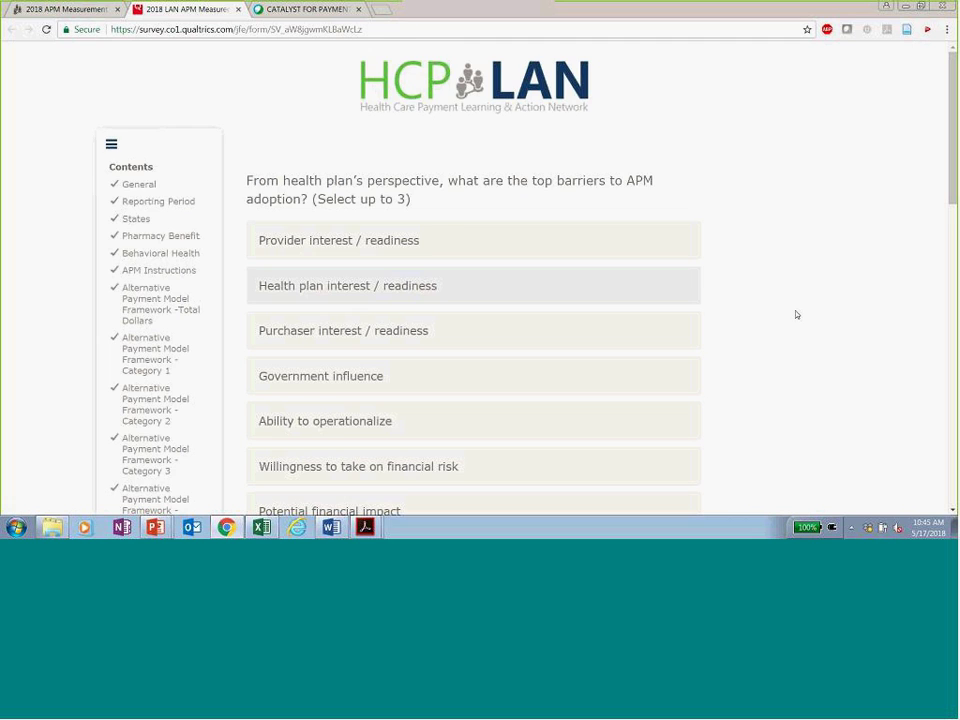
{"action": "scroll", "coordinate": [796, 313], "scroll_direction": "down", "scroll_amount": 2}
{"action": "scroll", "coordinate": [820, 308], "scroll_direction": "down", "scroll_amount": 1}
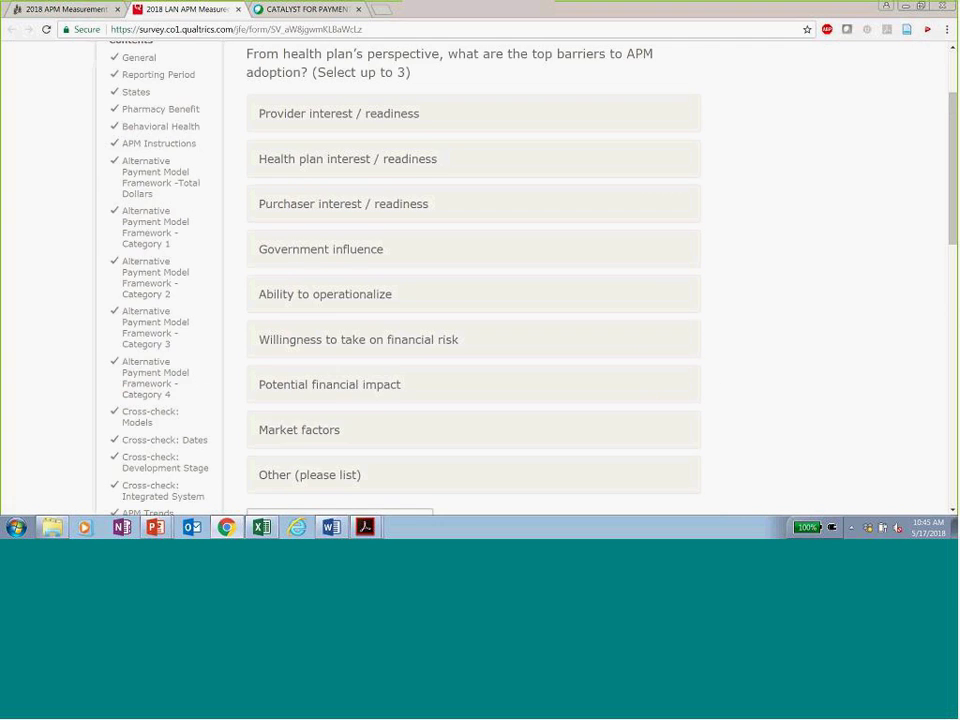
{"action": "scroll", "coordinate": [364, 433], "scroll_direction": "down", "scroll_amount": 1}
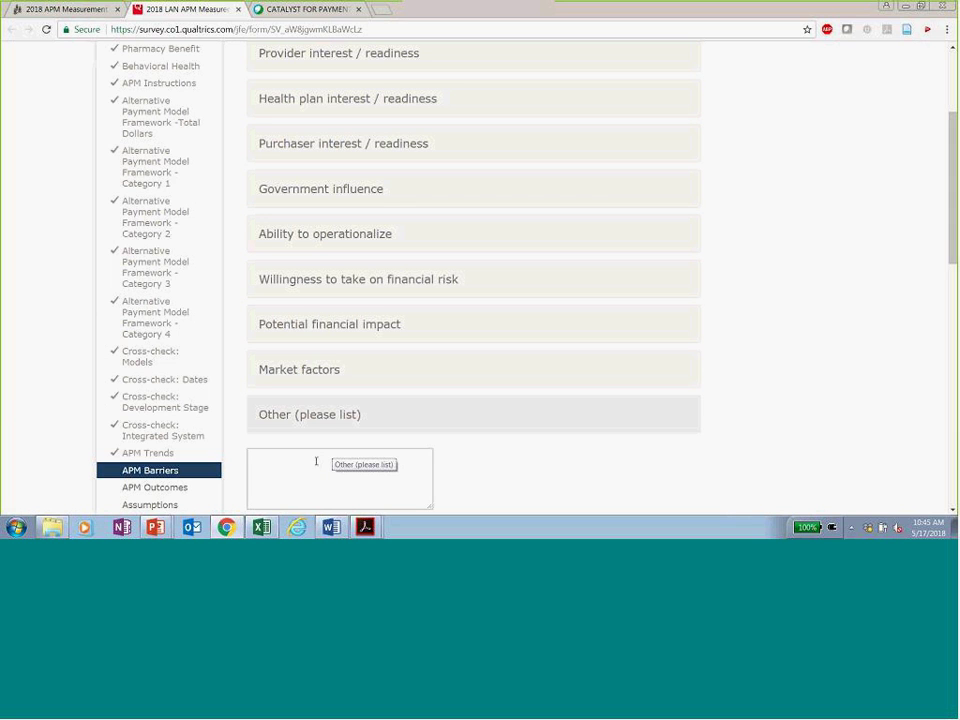
{"action": "scroll", "coordinate": [754, 406], "scroll_direction": "down", "scroll_amount": 4}
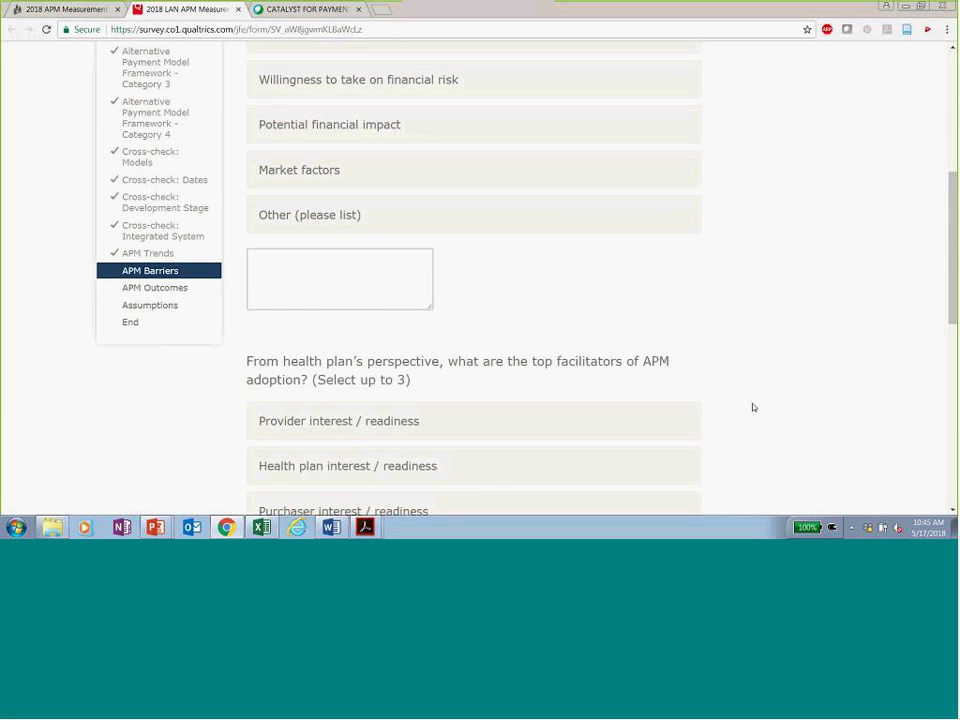
{"action": "left_click_drag", "start_coordinate": [532, 313], "coordinate": [663, 312]}
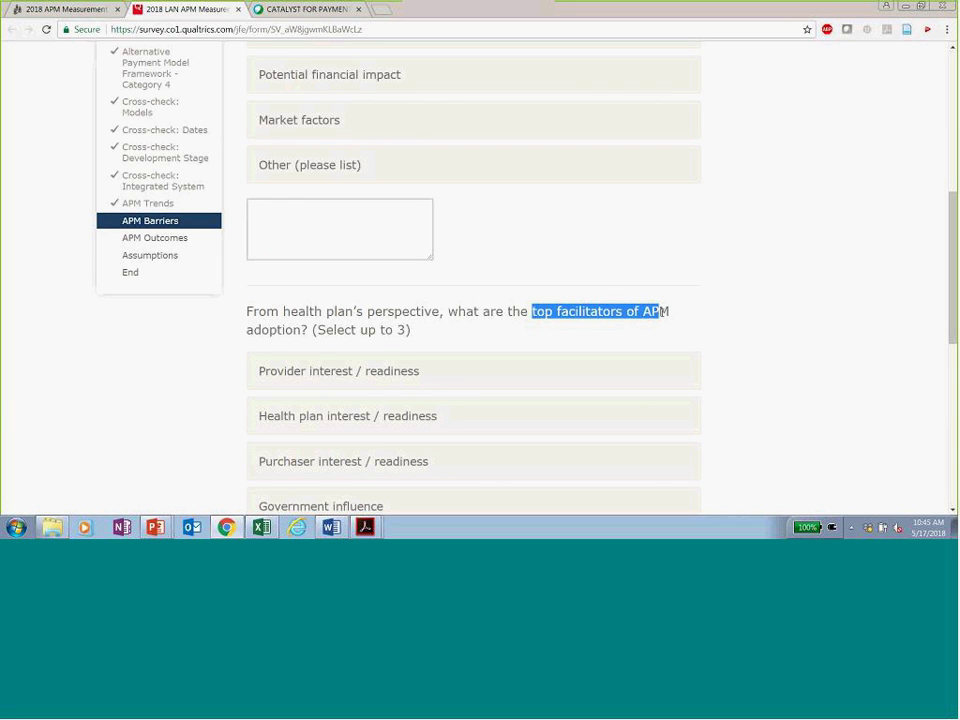
{"action": "left_click", "coordinate": [764, 326]}
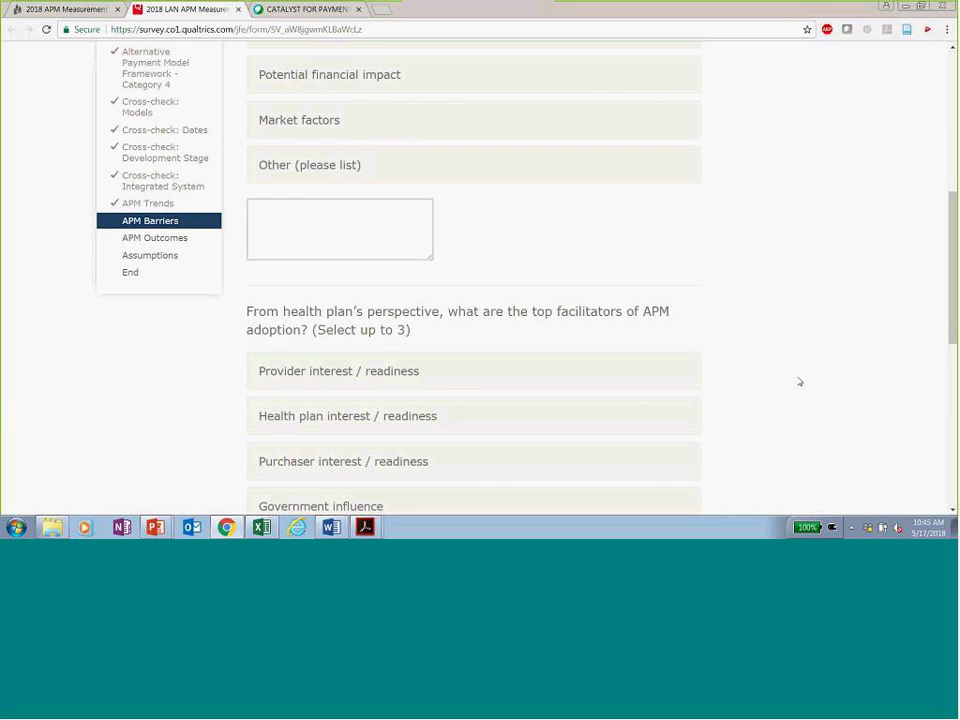
Choose Willingness to take on financial risk as a top facilitator and save
{"action": "scroll", "coordinate": [800, 382], "scroll_direction": "down", "scroll_amount": 1}
{"action": "scroll", "coordinate": [798, 381], "scroll_direction": "down", "scroll_amount": 5}
{"action": "scroll", "coordinate": [798, 381], "scroll_direction": "down", "scroll_amount": 1}
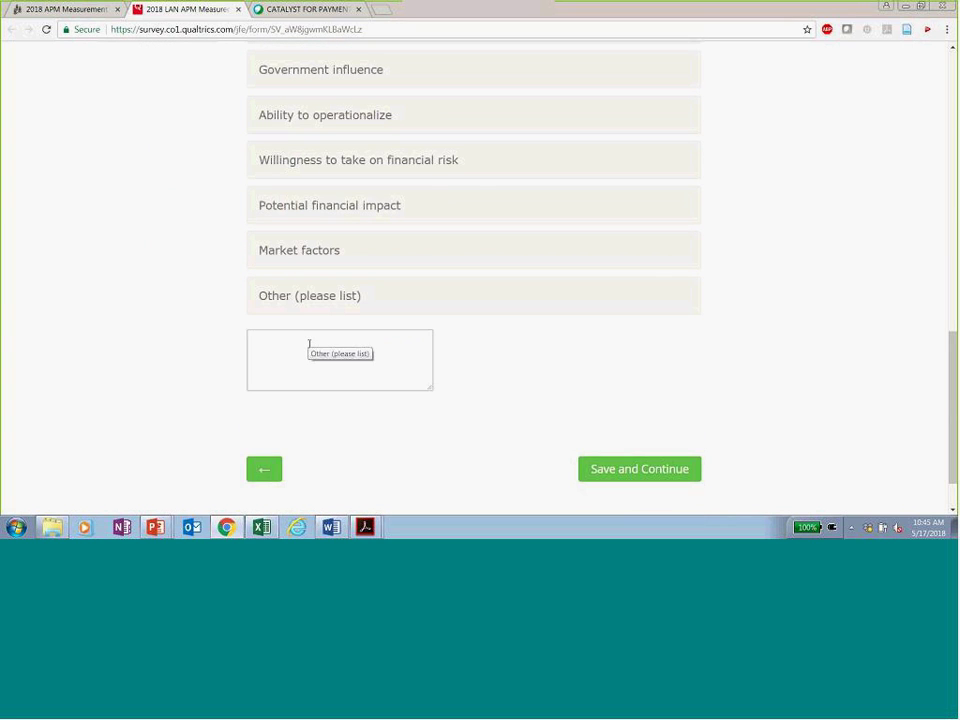
{"action": "scroll", "coordinate": [615, 403], "scroll_direction": "up", "scroll_amount": 3}
{"action": "left_click", "coordinate": [613, 405]}
{"action": "scroll", "coordinate": [612, 403], "scroll_direction": "down", "scroll_amount": 3}
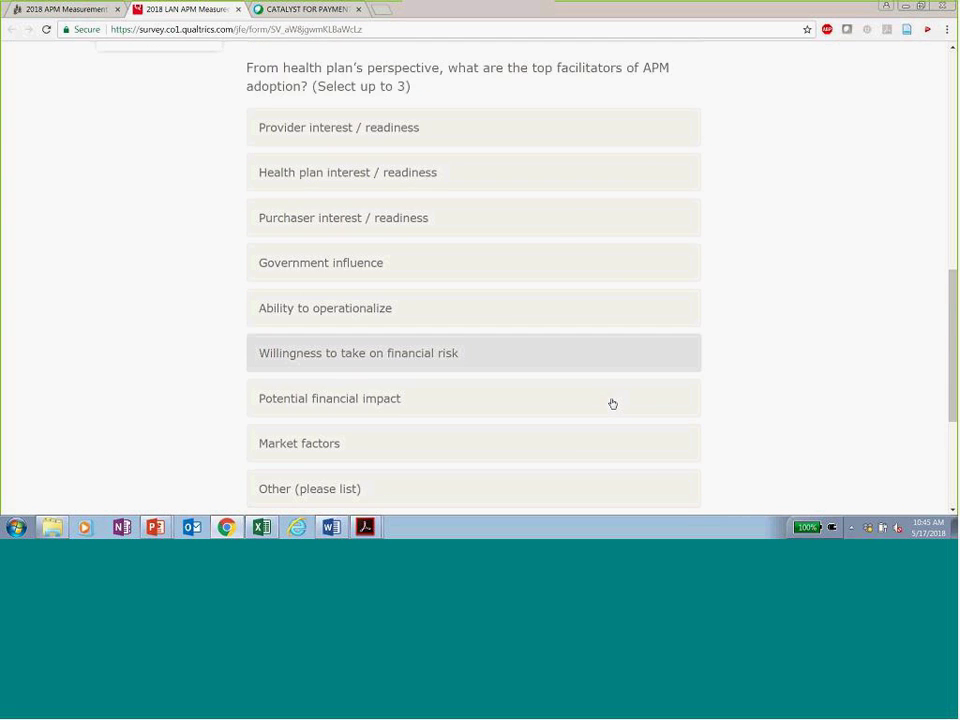
{"action": "left_click", "coordinate": [615, 468]}
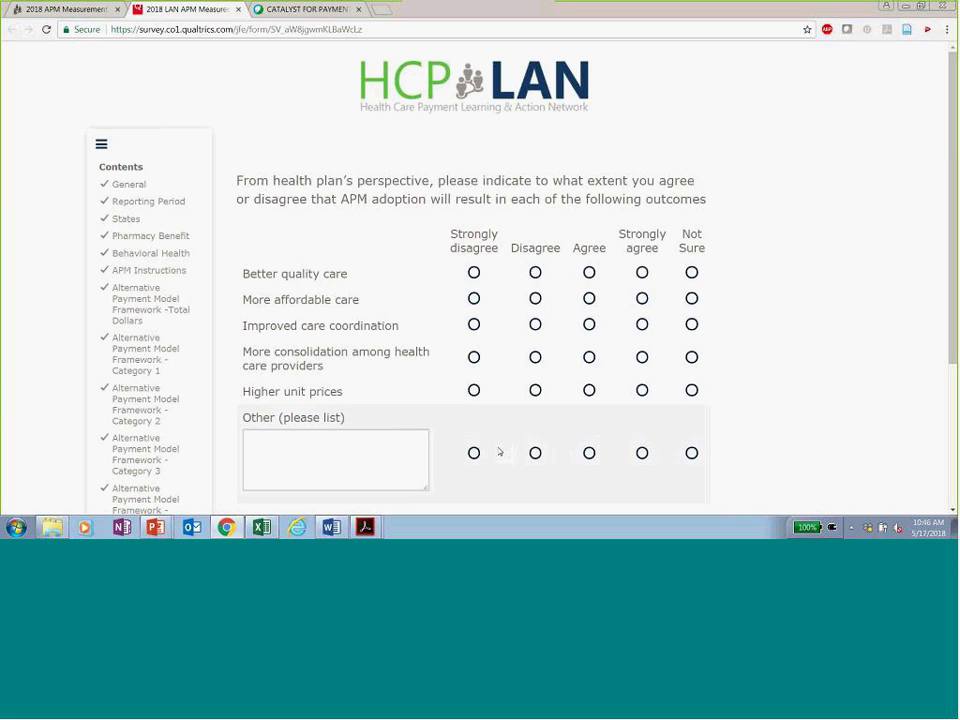
Leave the outcomes grid unrated, touching only the Other (please list) box, and save
{"action": "left_click", "coordinate": [321, 449]}
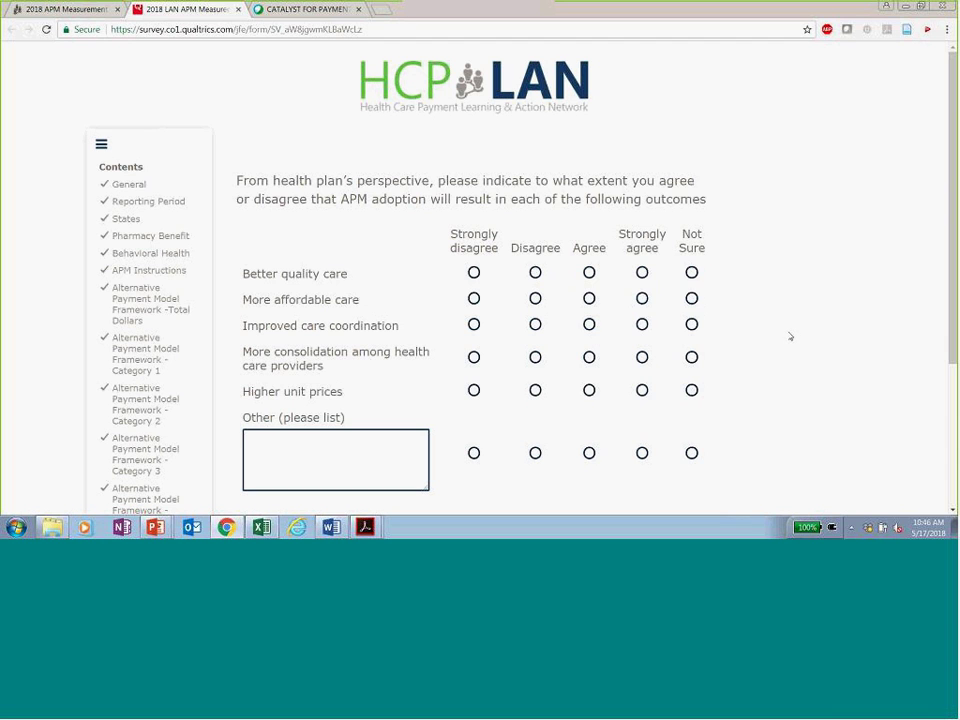
{"action": "scroll", "coordinate": [790, 338], "scroll_direction": "down", "scroll_amount": 1}
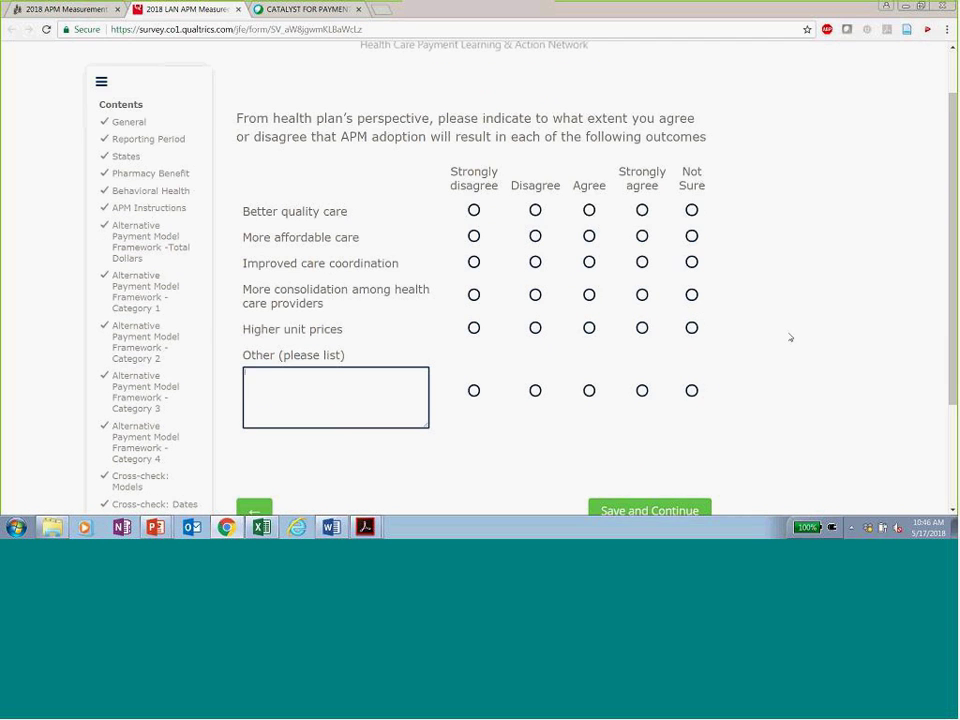
{"action": "scroll", "coordinate": [700, 420], "scroll_direction": "down", "scroll_amount": 1}
{"action": "left_click", "coordinate": [650, 448]}
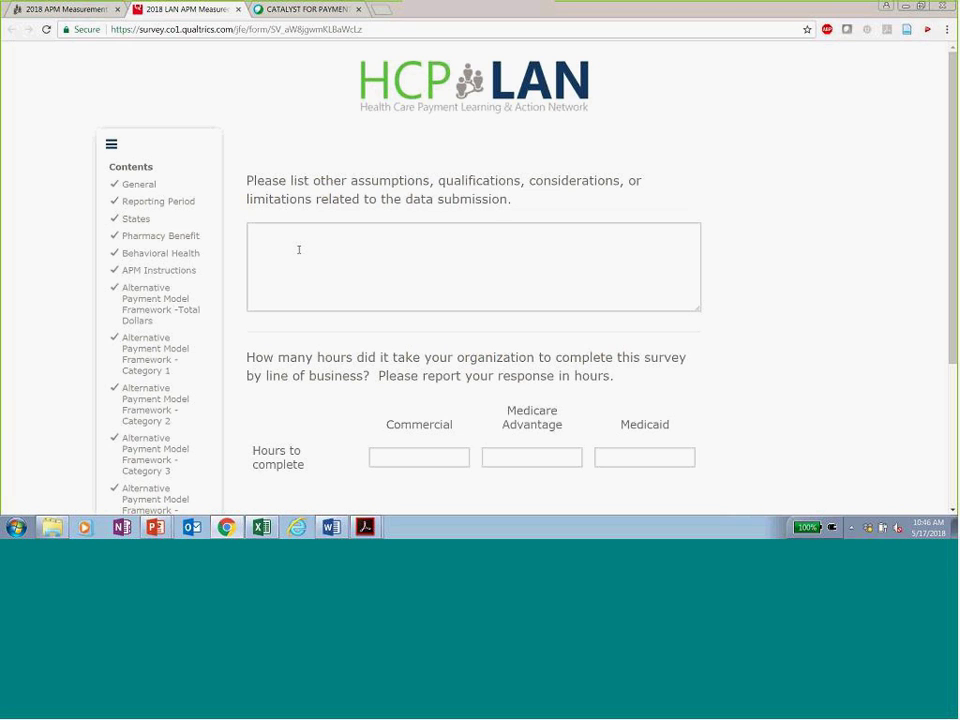
Leave the assumptions and hours-to-complete fields blank and continue to the Congratulations page
{"action": "scroll", "coordinate": [400, 255], "scroll_direction": "down", "scroll_amount": 1}
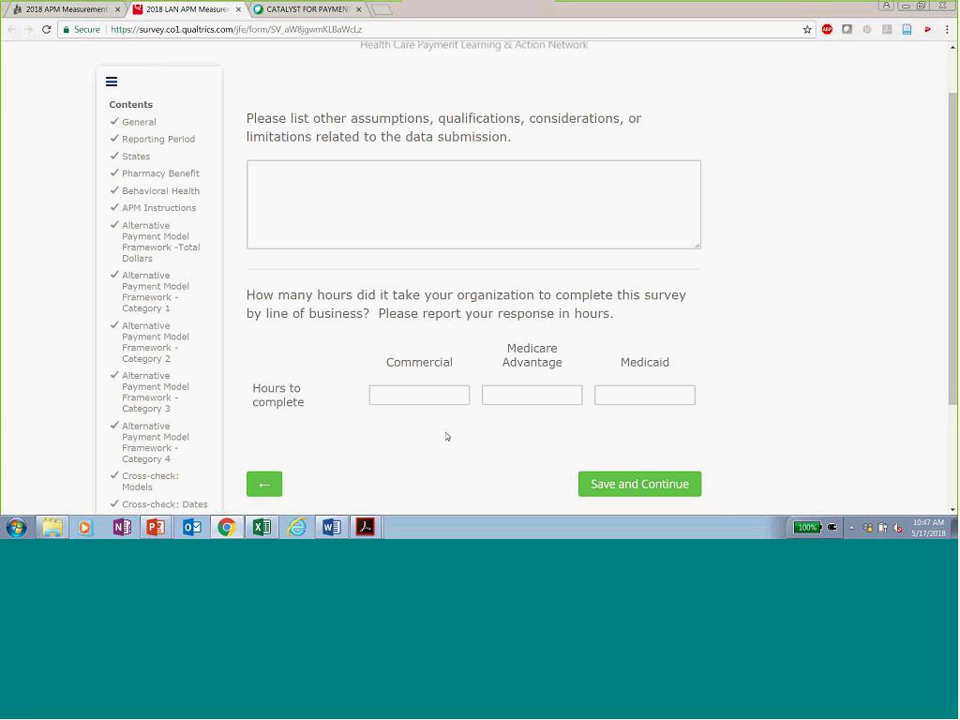
{"action": "scroll", "coordinate": [795, 441], "scroll_direction": "down", "scroll_amount": 2}
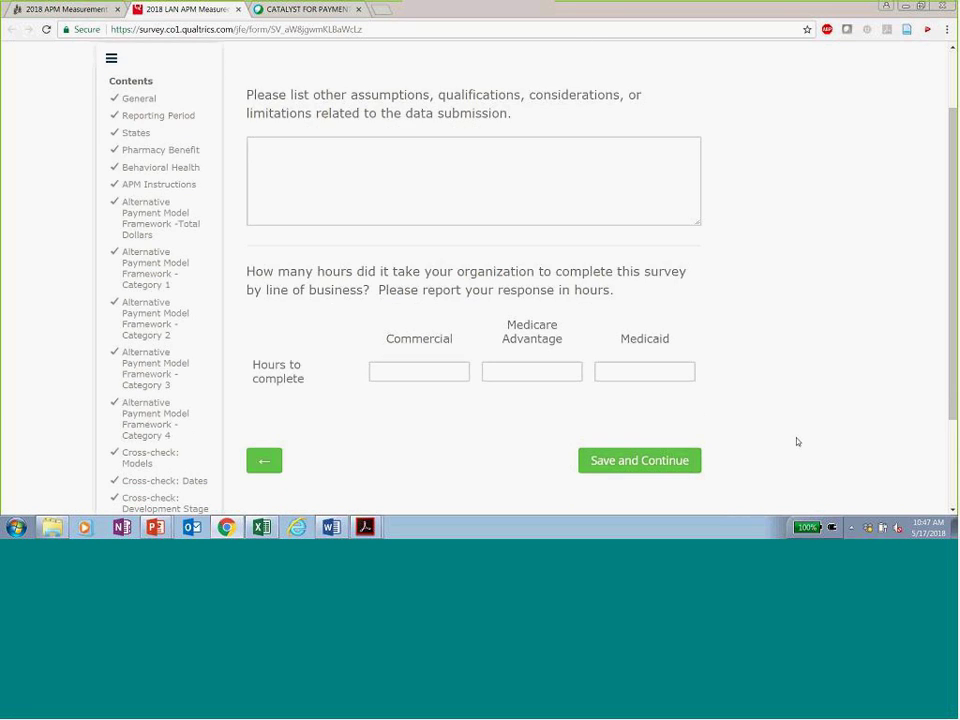
{"action": "left_click", "coordinate": [643, 360]}
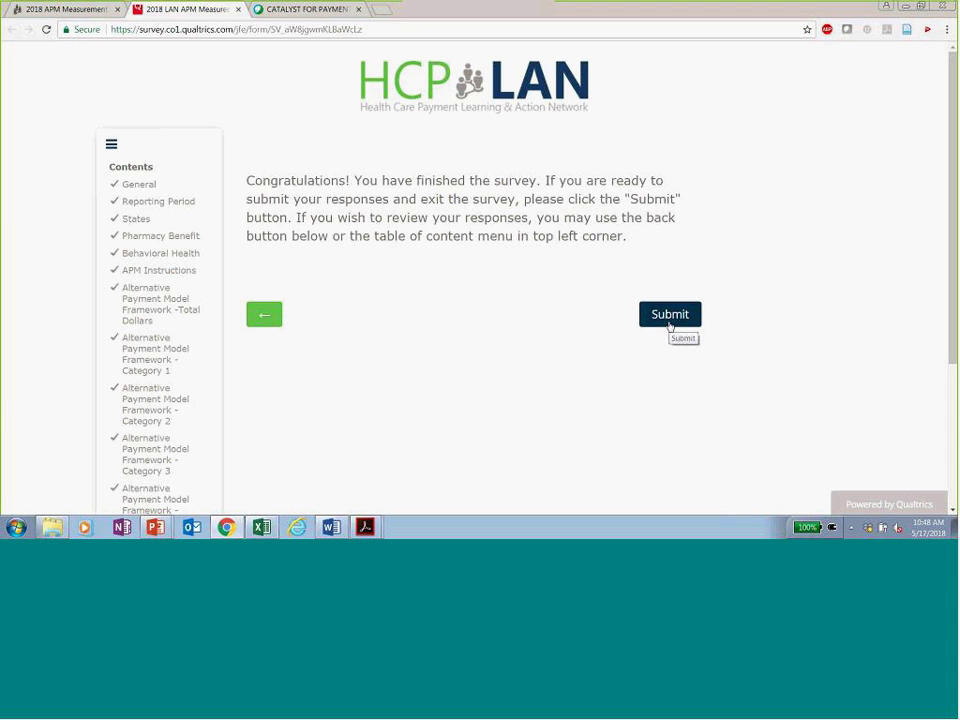
Submit the completed survey from the Congratulations page
{"action": "left_click", "coordinate": [669, 325]}
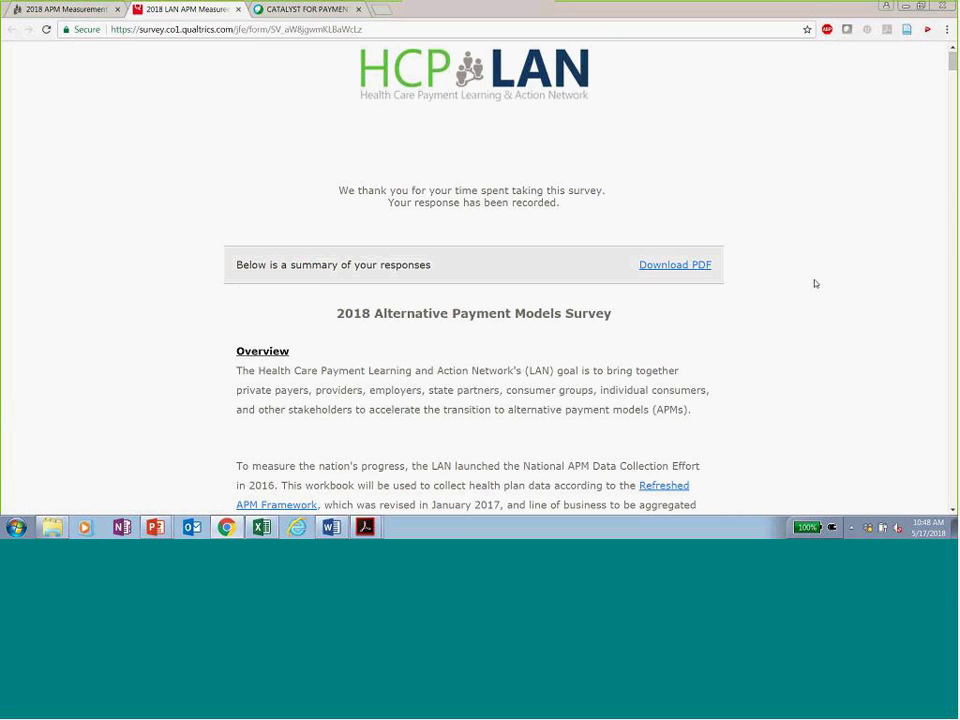
Review the survey response summary, then advance the slideshow to slide 17, LAN Key Contacts
{"action": "scroll", "coordinate": [815, 284], "scroll_direction": "down", "scroll_amount": 3}
{"action": "scroll", "coordinate": [815, 284], "scroll_direction": "up", "scroll_amount": 4}
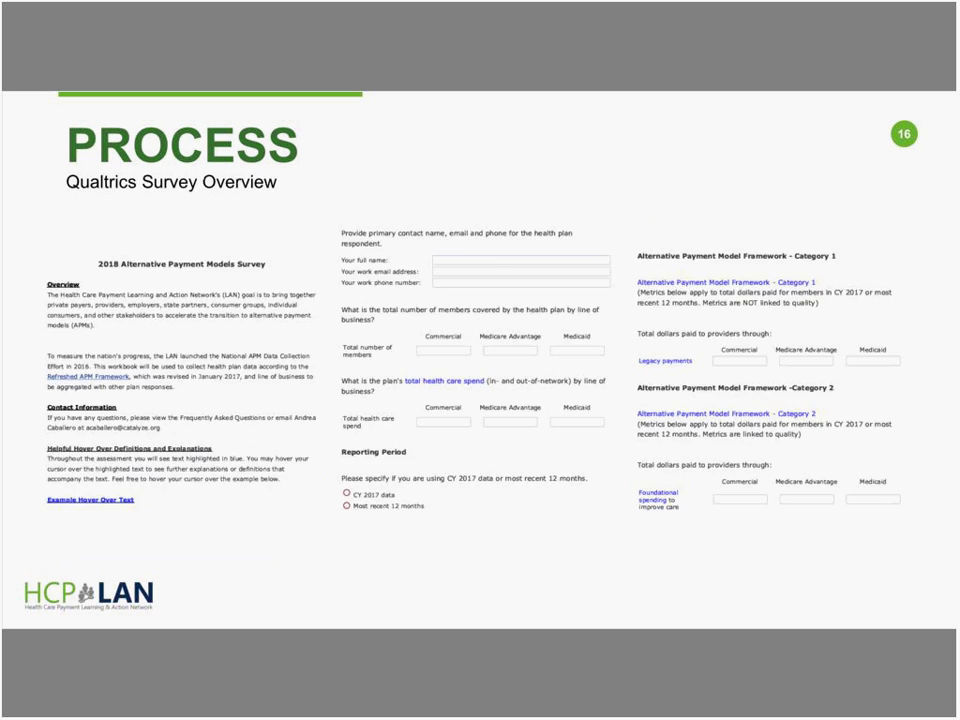
{"action": "key", "text": "Right"}
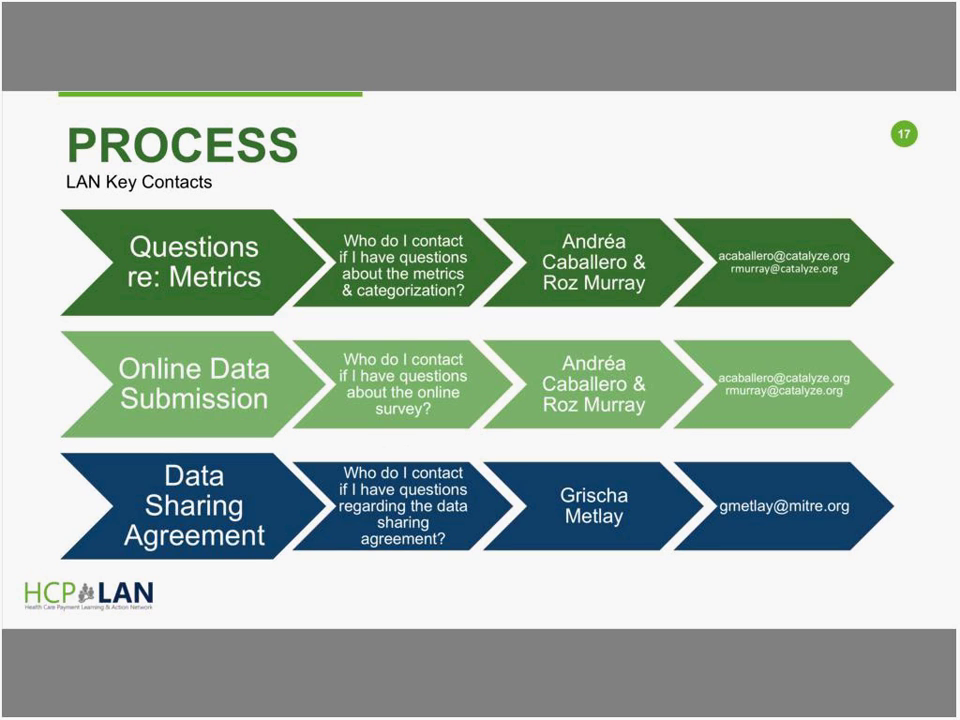